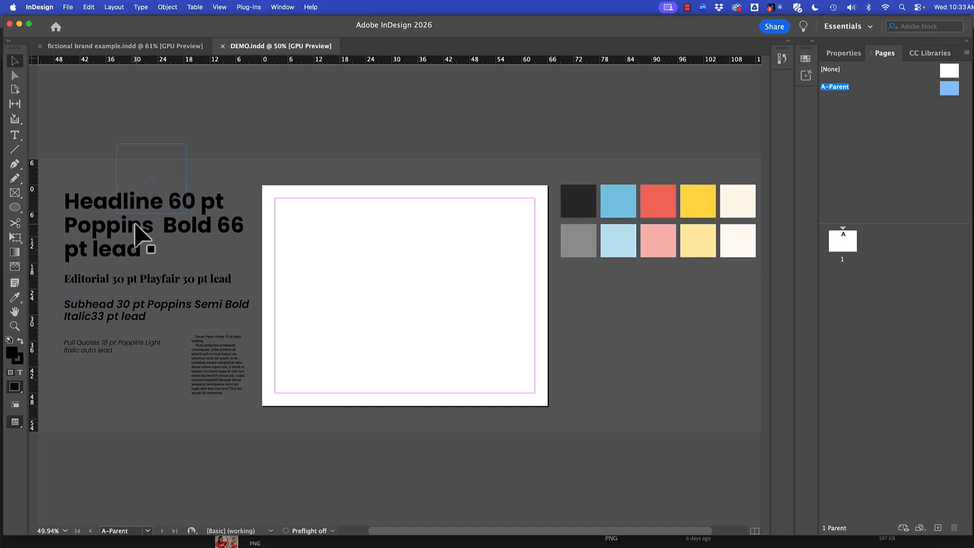
Recolor the three-line Headline sample text with the R=43 G=43 B=43 swatch
key(t)
drag(146, 250, 66, 192)
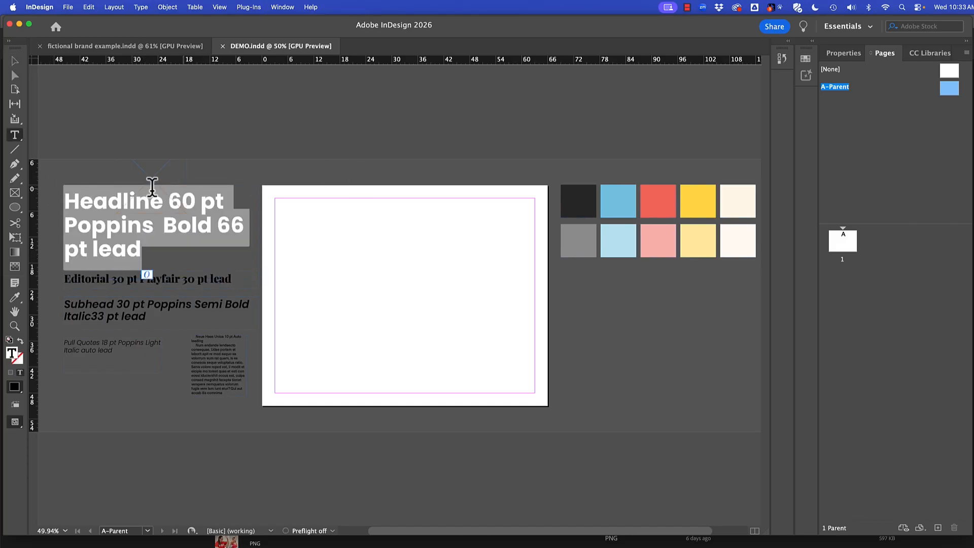
click(805, 60)
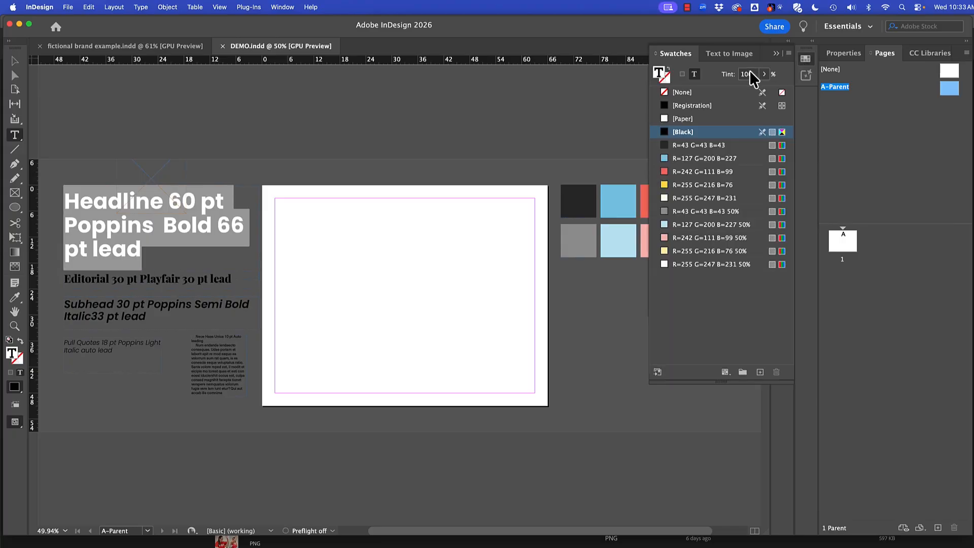
click(682, 147)
click(205, 190)
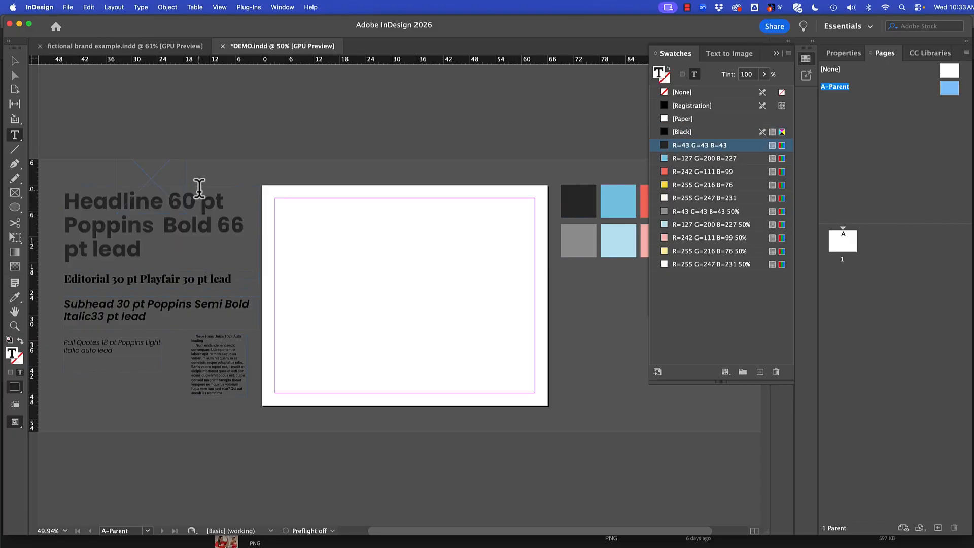
Edit the Headline paragraph style so its character color is R=43 G=43 B=43
click(841, 54)
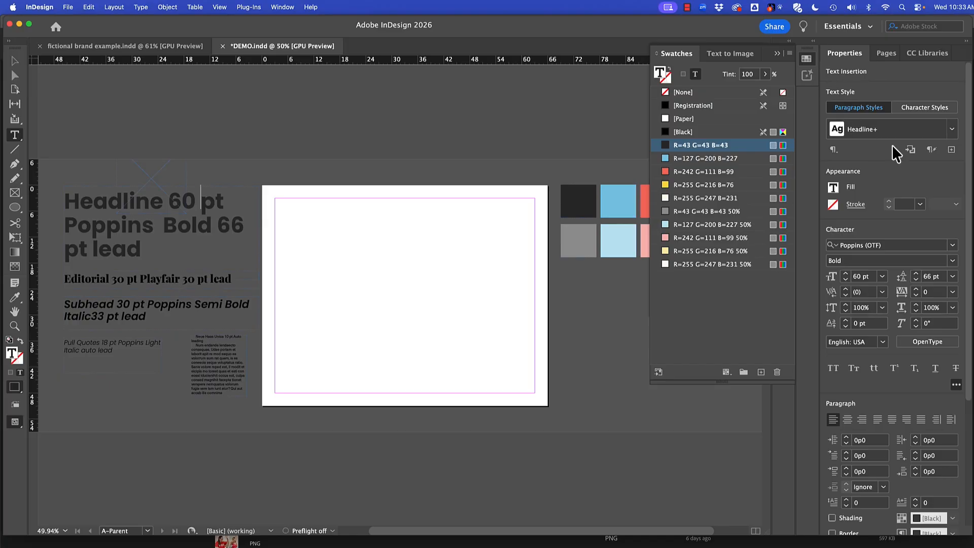
click(952, 131)
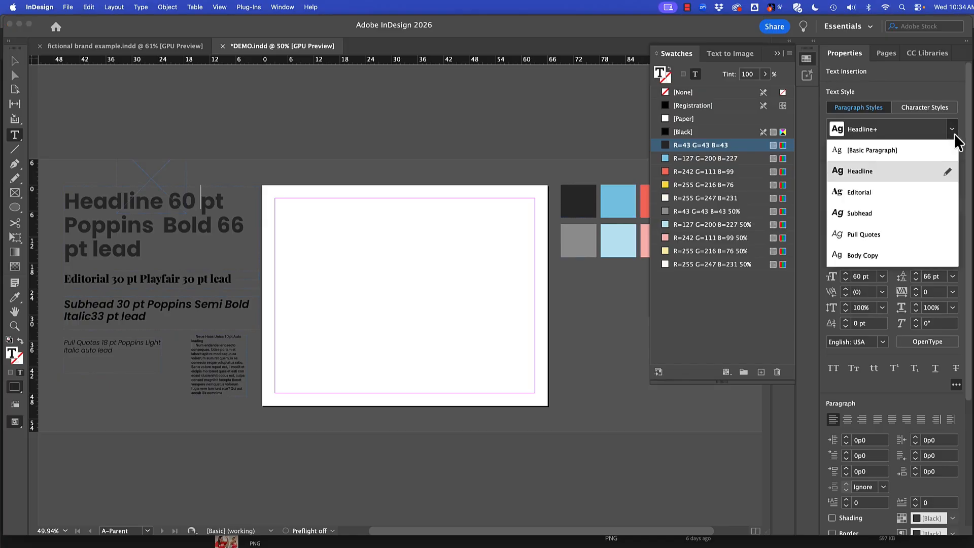
click(947, 173)
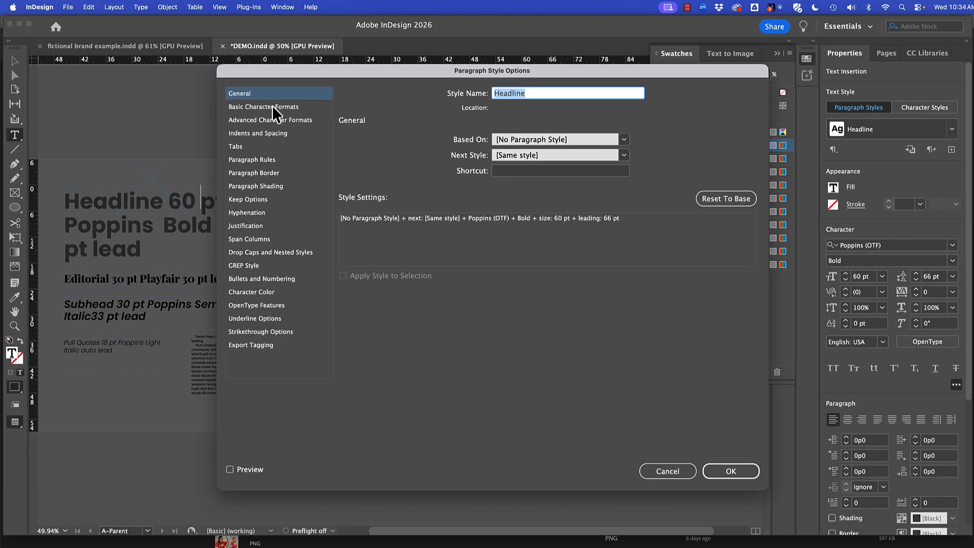
click(251, 292)
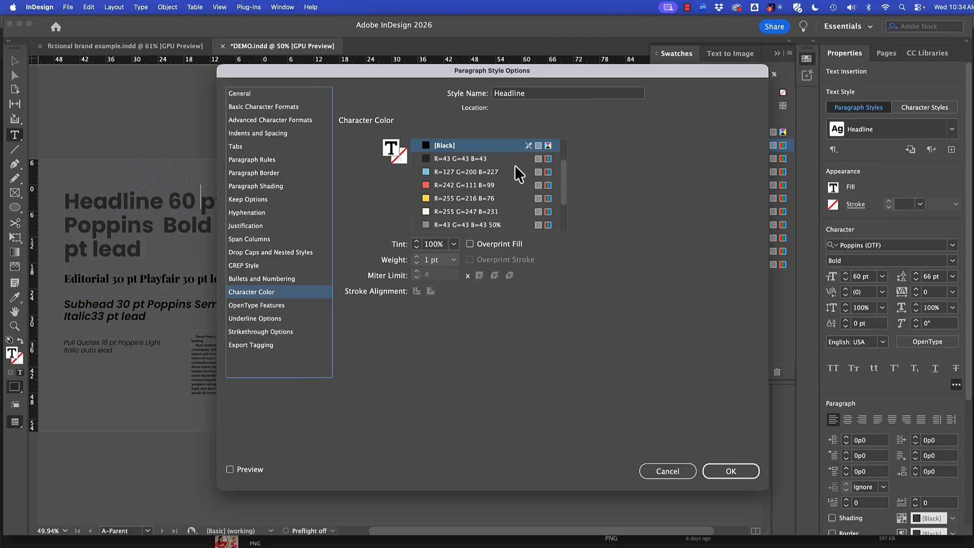
click(479, 158)
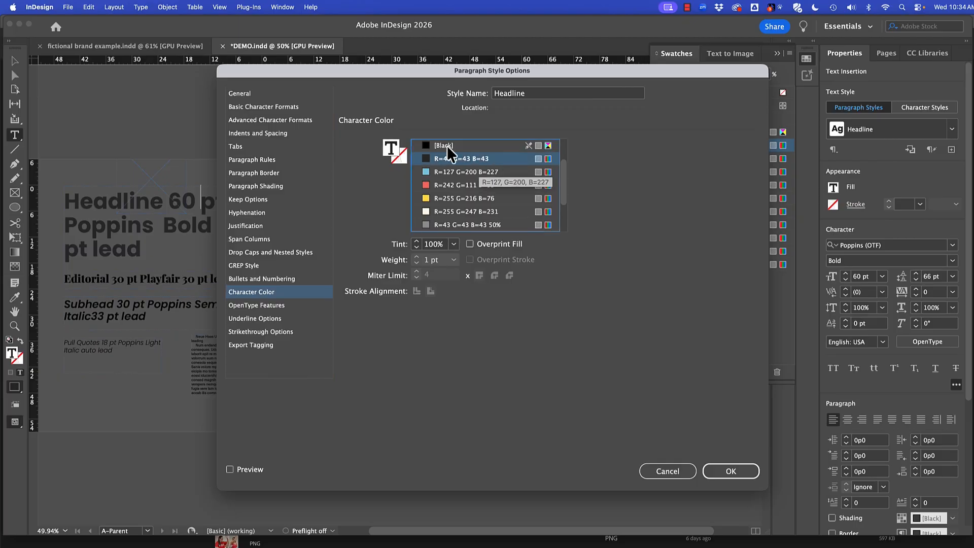
click(731, 475)
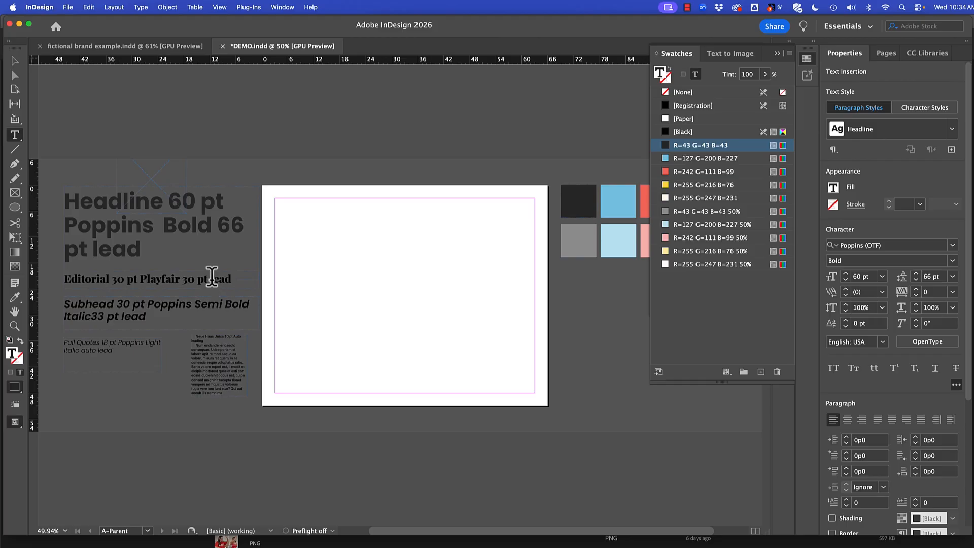
Set the Editorial paragraph style's character color to R=43 G=43 B=43
click(233, 278)
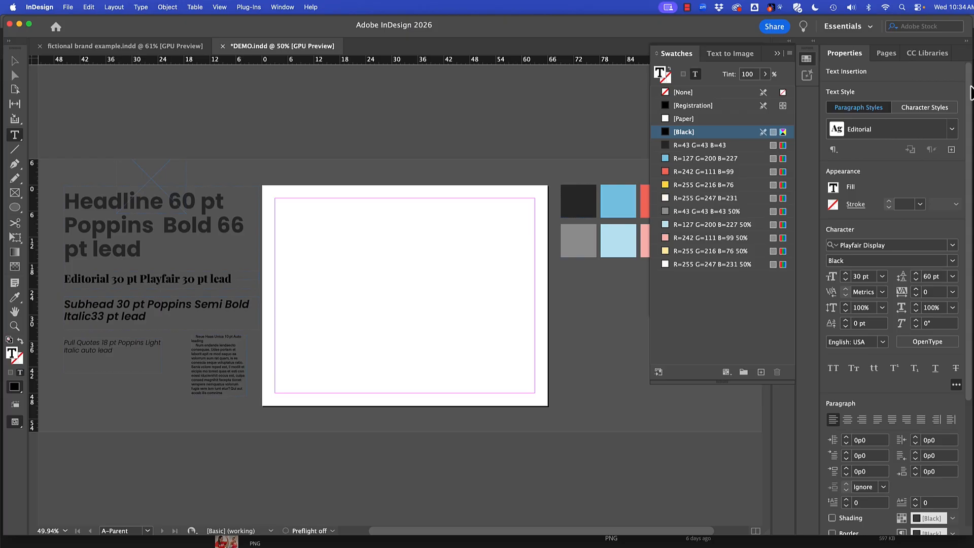
click(951, 129)
click(189, 272)
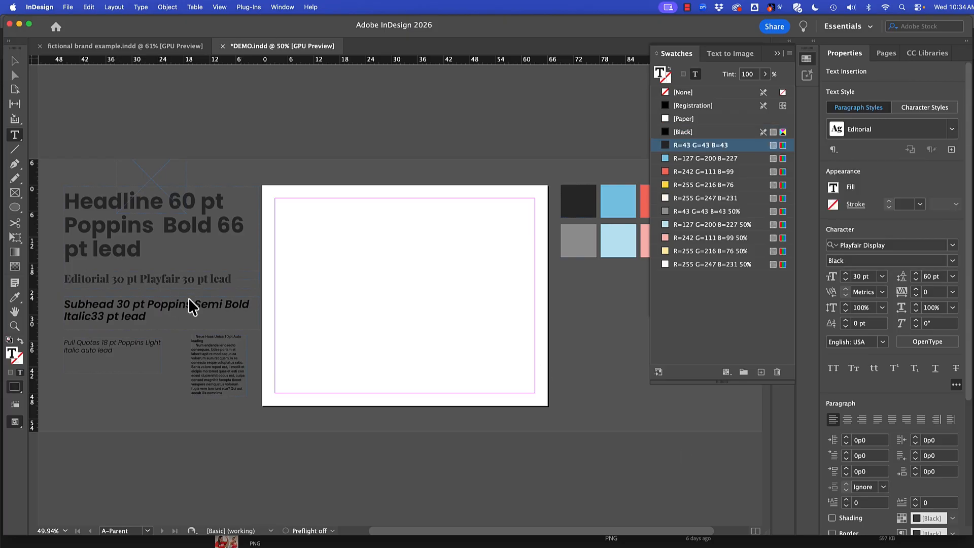
Change the Subhead paragraph style's character color to R=43 G=43 B=43
click(952, 129)
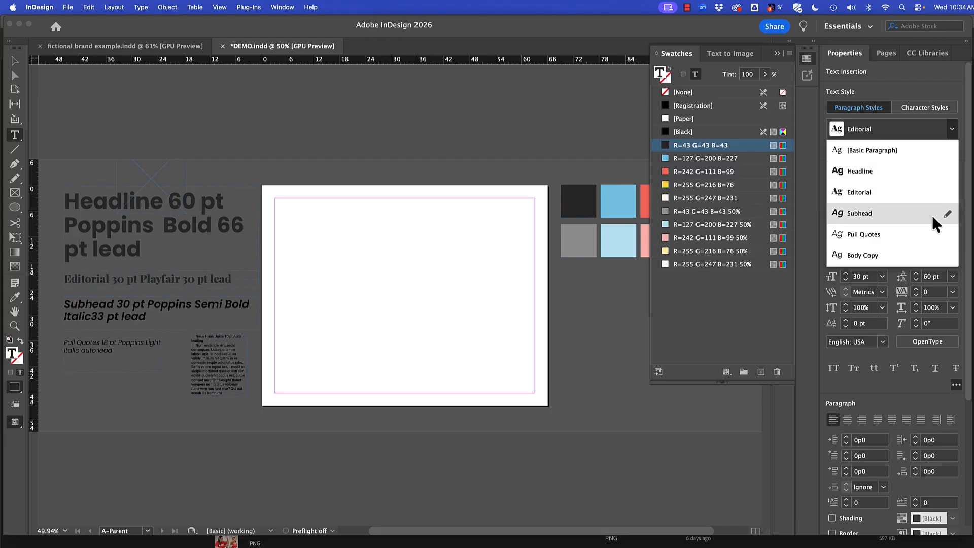
click(946, 215)
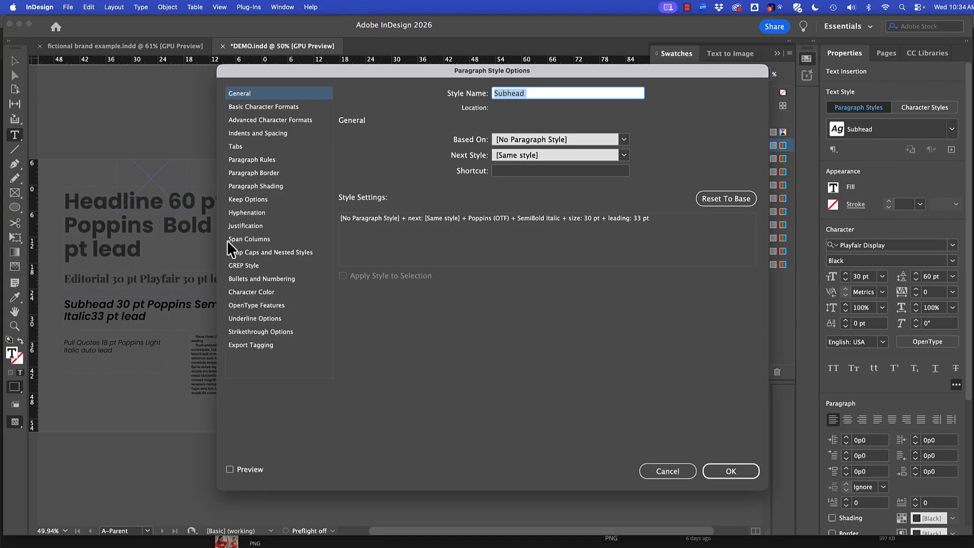
click(251, 293)
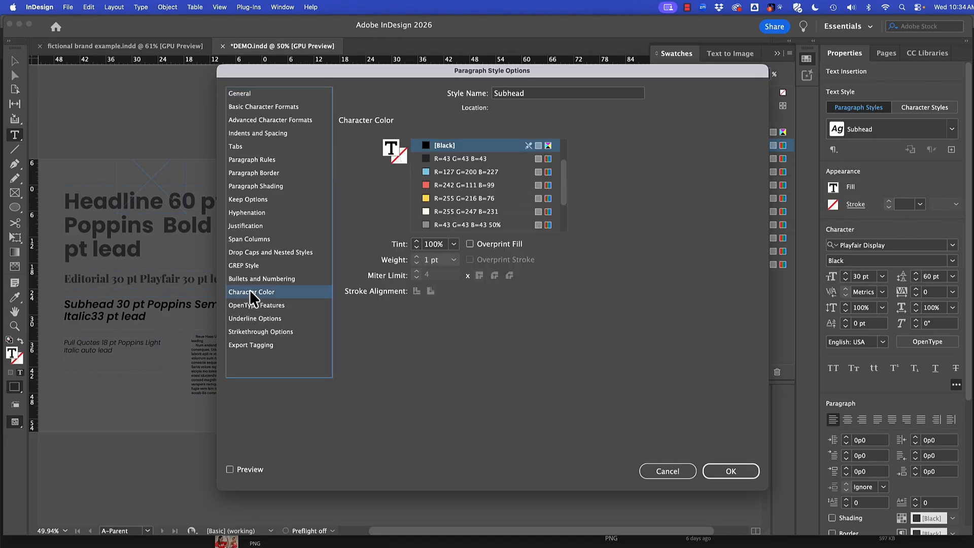
click(483, 158)
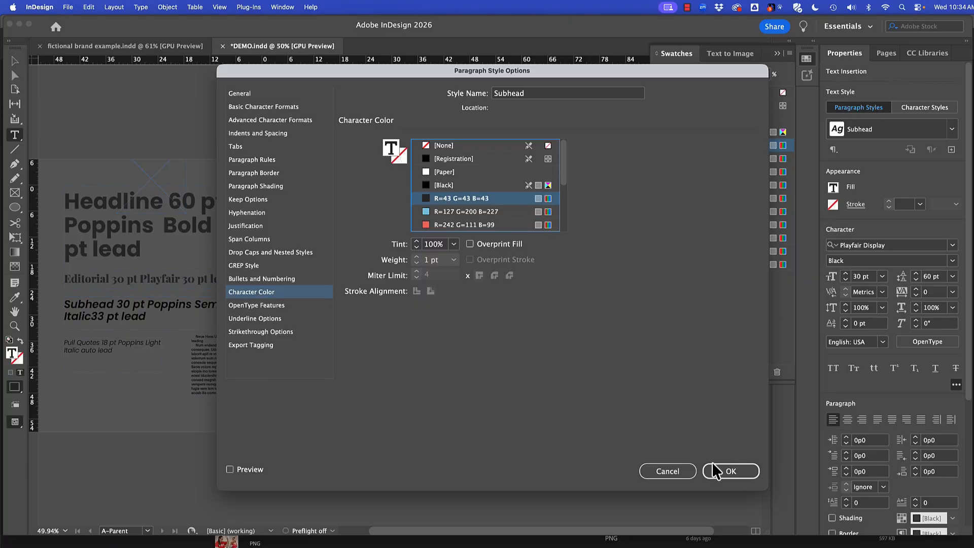
click(738, 474)
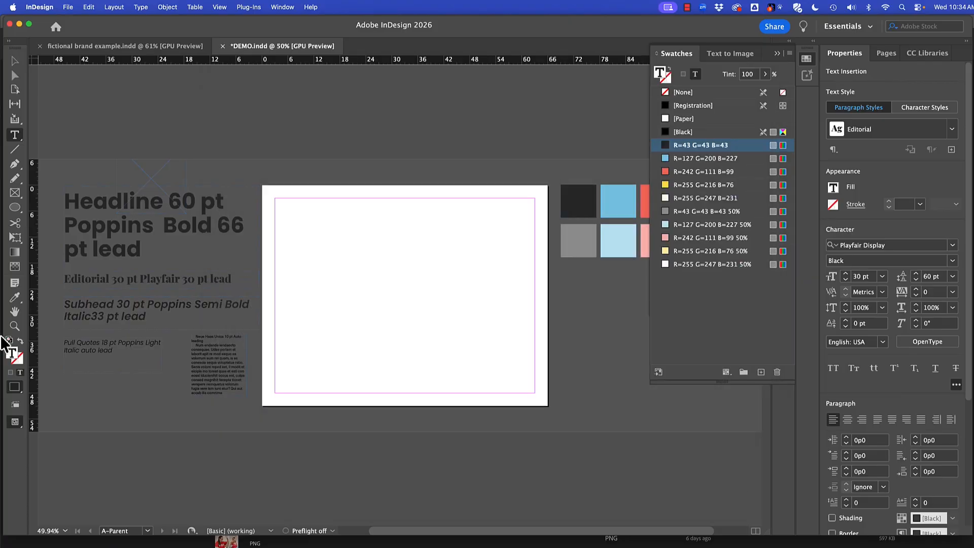
Give the Pull Quotes paragraph style the R=43 G=43 B=43 character color
click(953, 131)
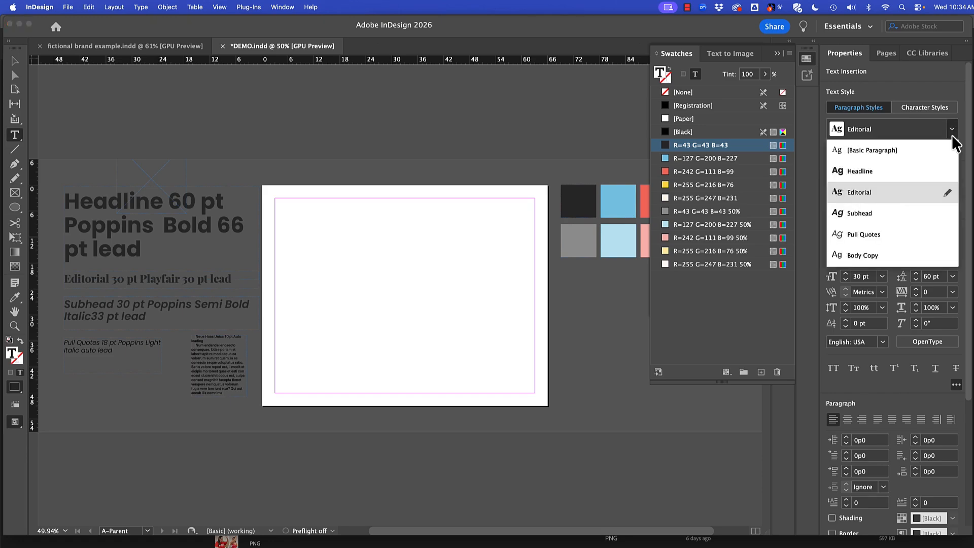
click(859, 232)
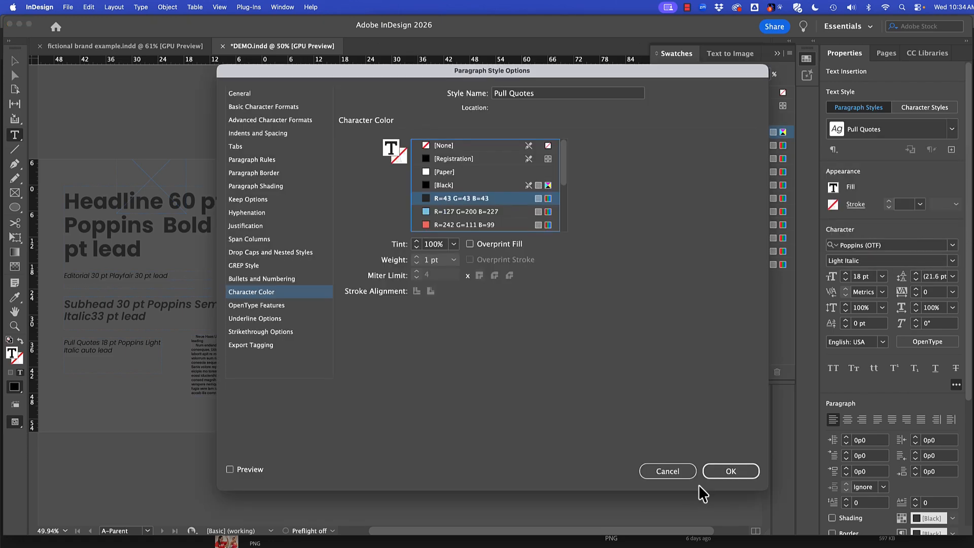
click(735, 468)
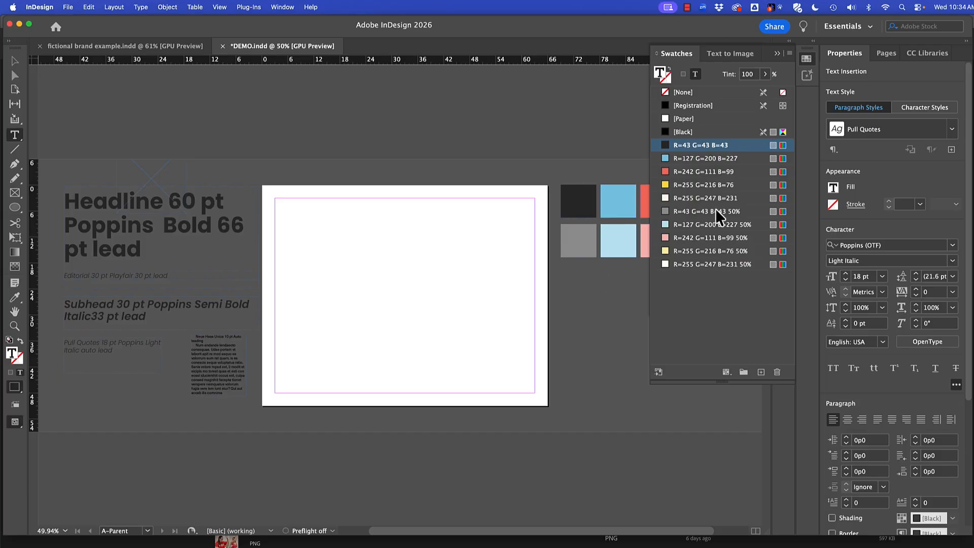
Draw a footer text frame about 9p10 by 3p0 in A-Parent's lower-right margin and paste "Brightside Collective" into it
click(887, 53)
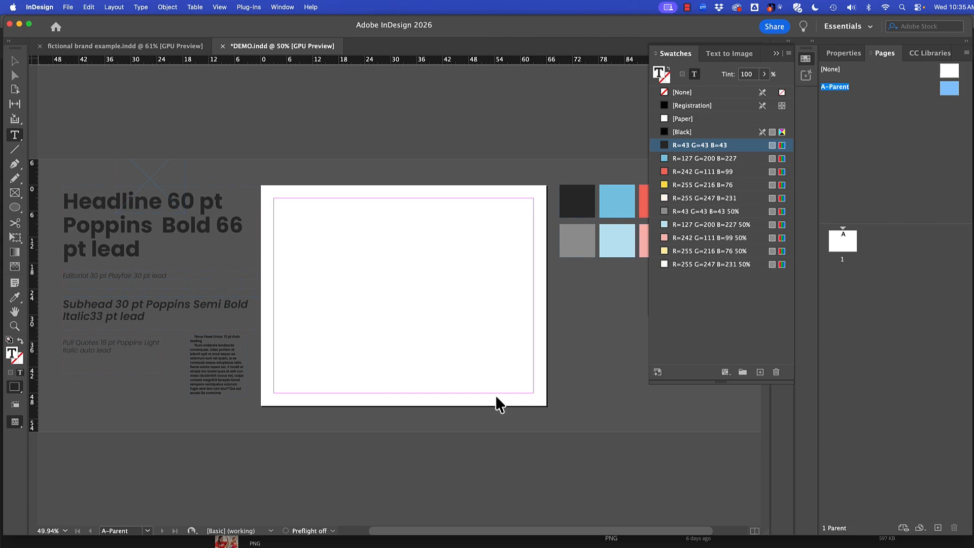
drag(491, 393, 532, 404)
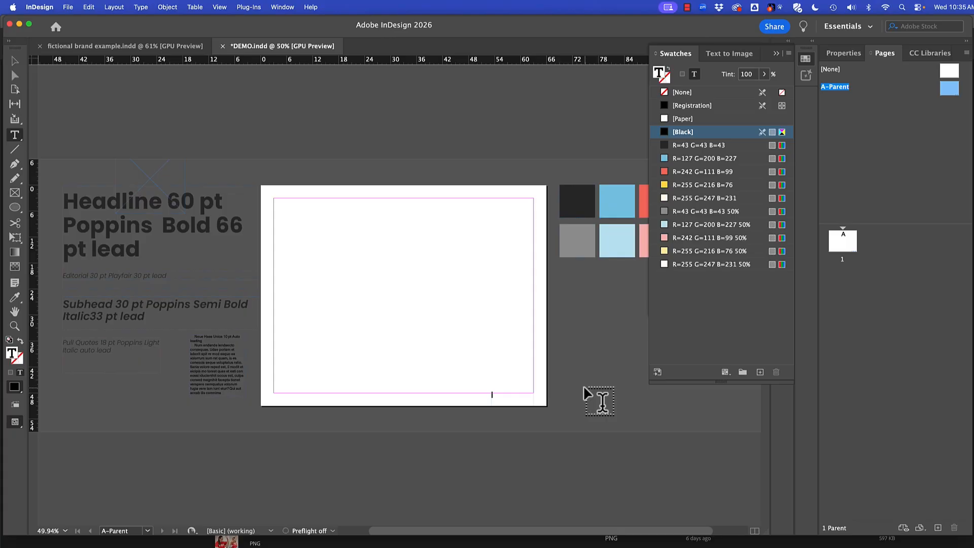
key(super+v)
key(super+a)
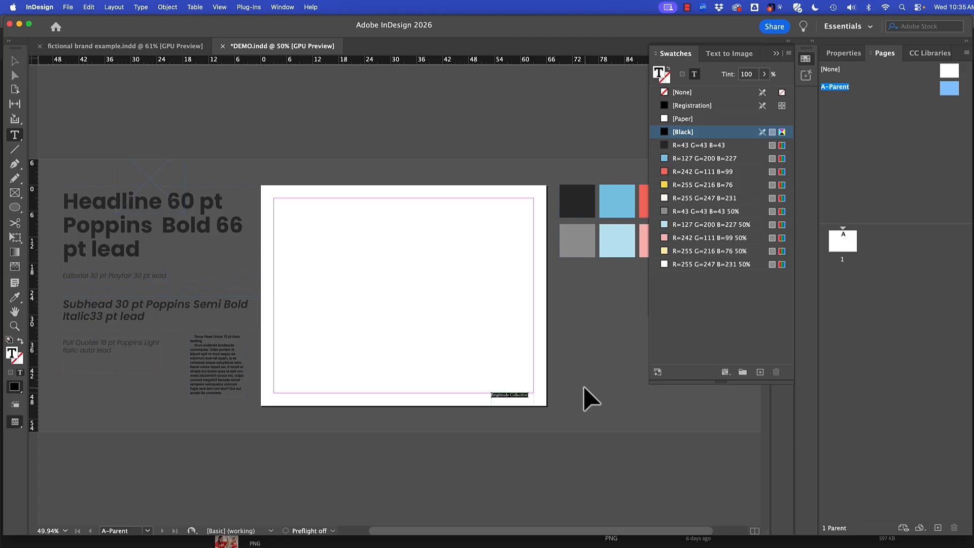
Apply the Body Copy paragraph style to the "Brightside Collective" footer text
click(836, 54)
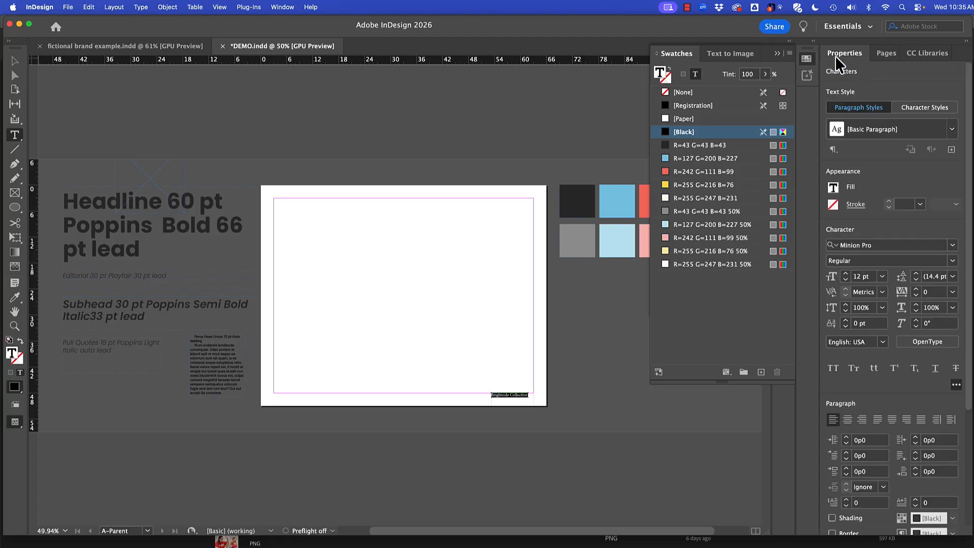
click(951, 130)
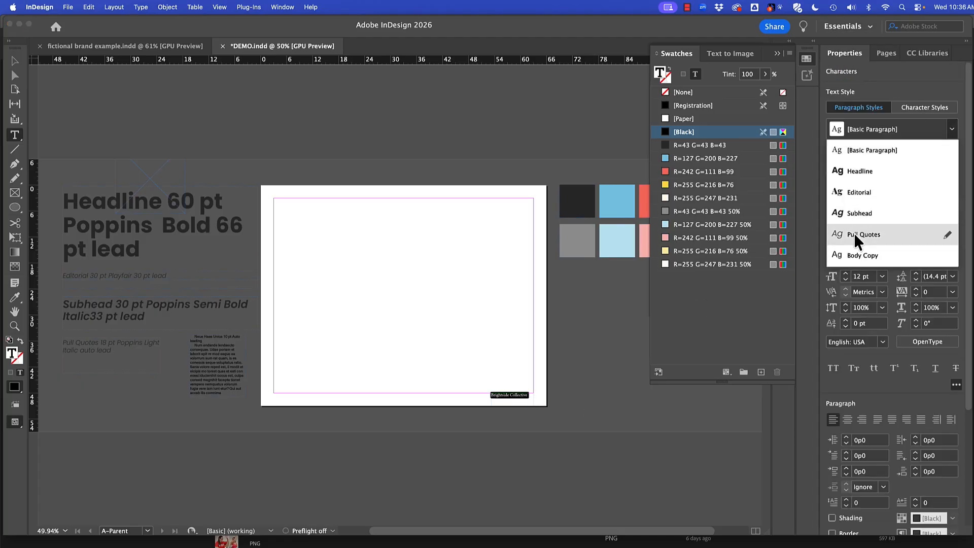
click(853, 254)
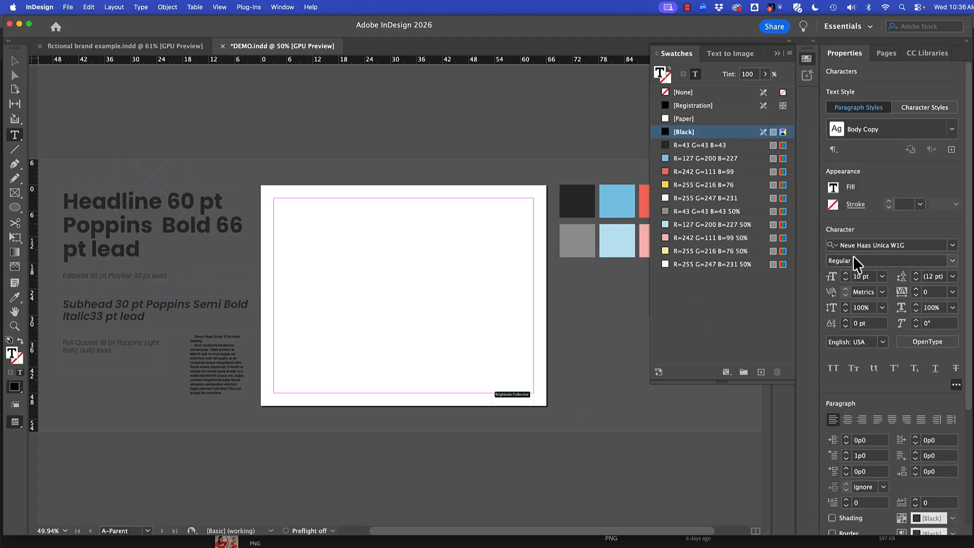
Insert a Current Page Number marker after "Brightside Collective" in the footer and deselect the frame
click(530, 394)
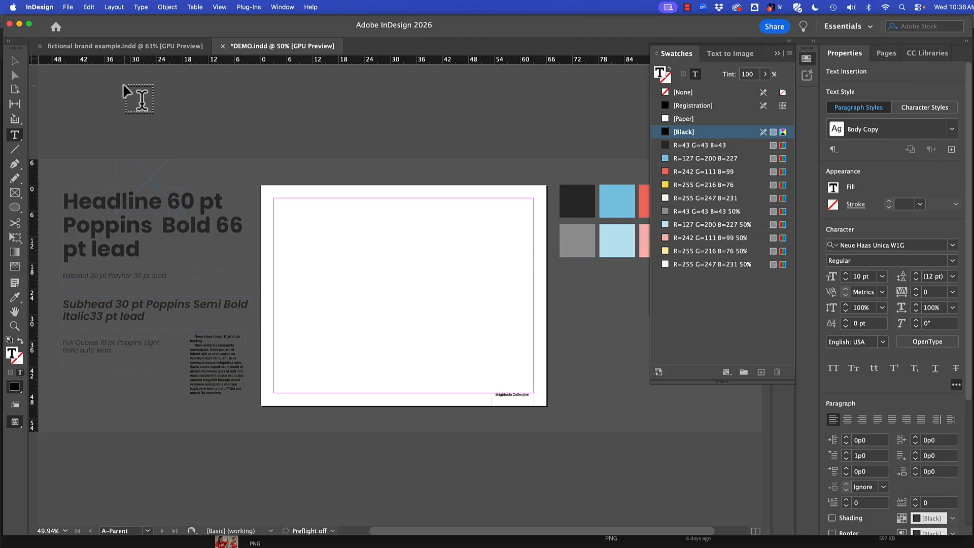
click(141, 7)
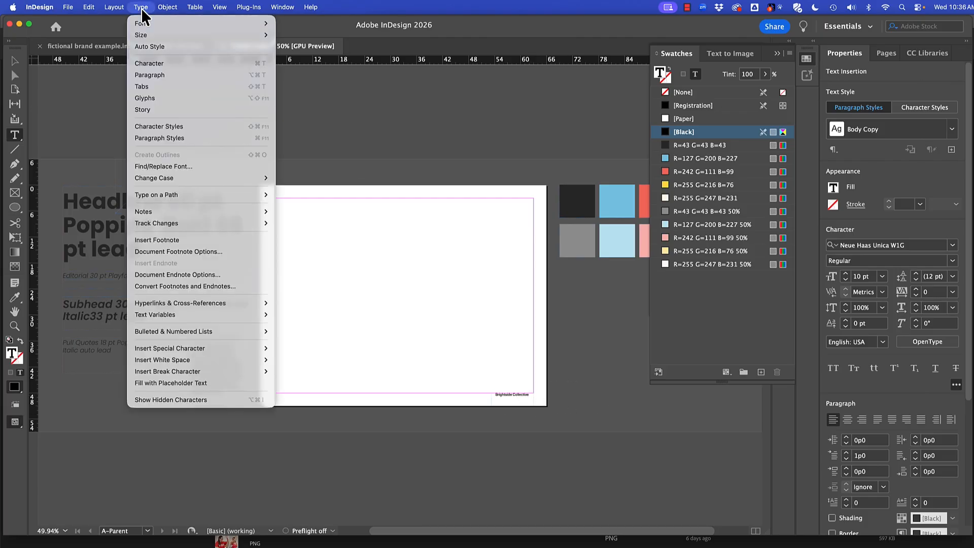
mouse_move(163, 348)
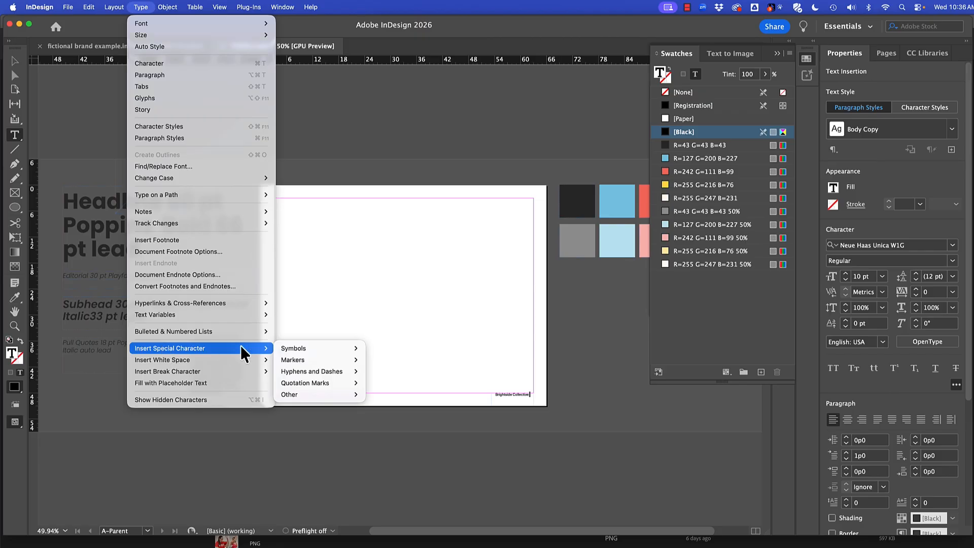
mouse_move(284, 362)
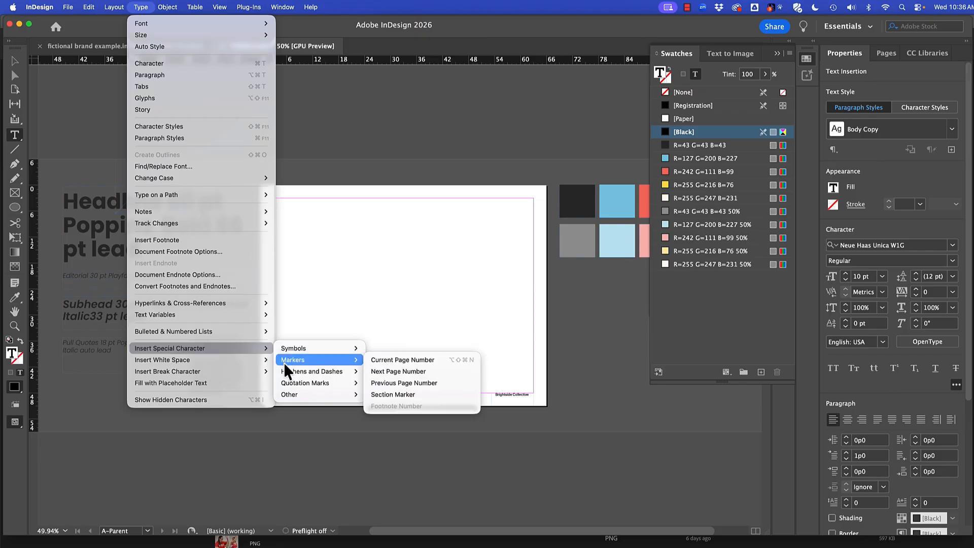
click(409, 360)
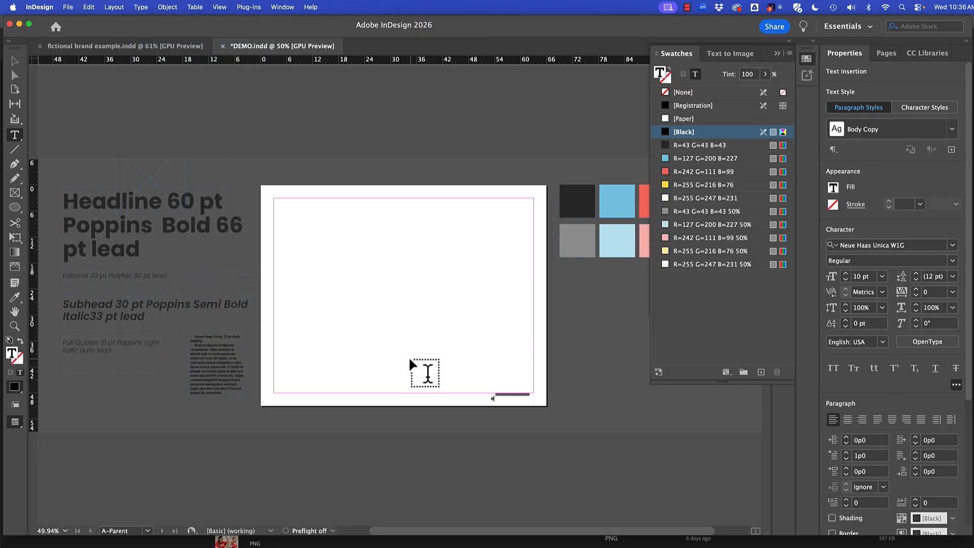
click(507, 366)
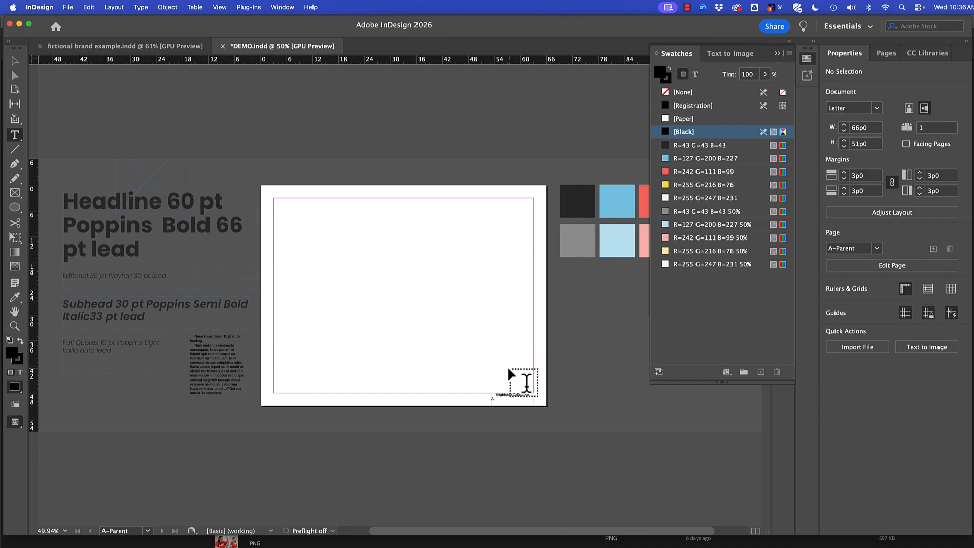
Widen the footer text frame to its left so the text and page number marker fit on one line
scroll(512, 392, up, 5)
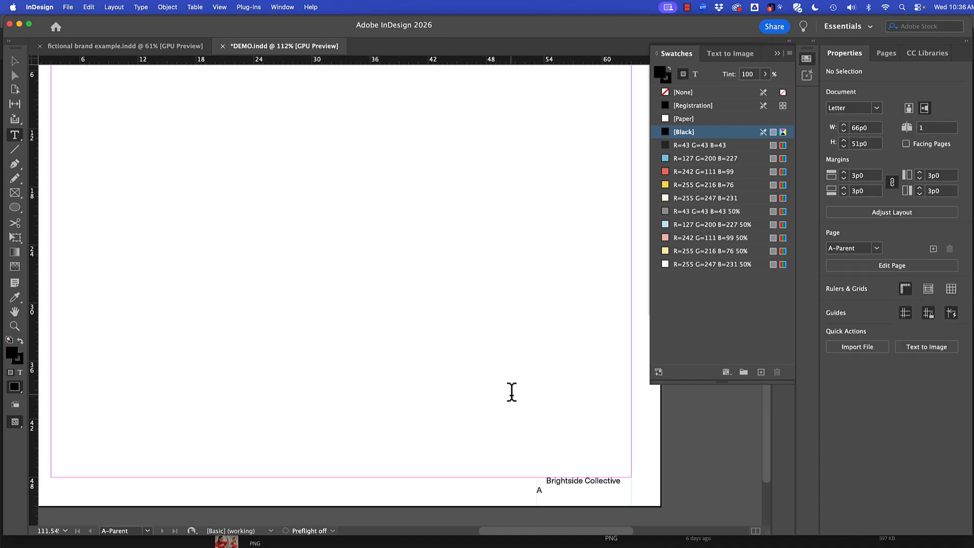
scroll(511, 391, right, 2)
click(12, 65)
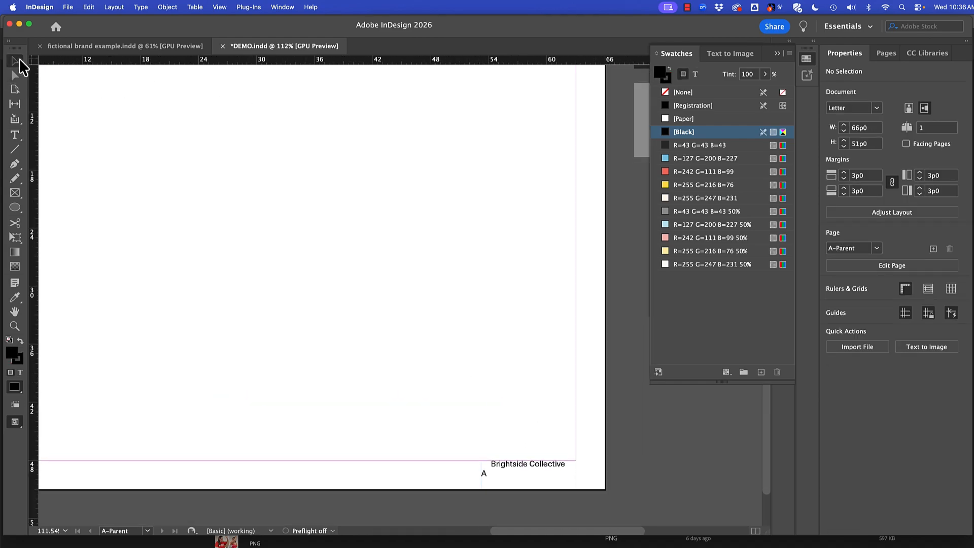
click(482, 480)
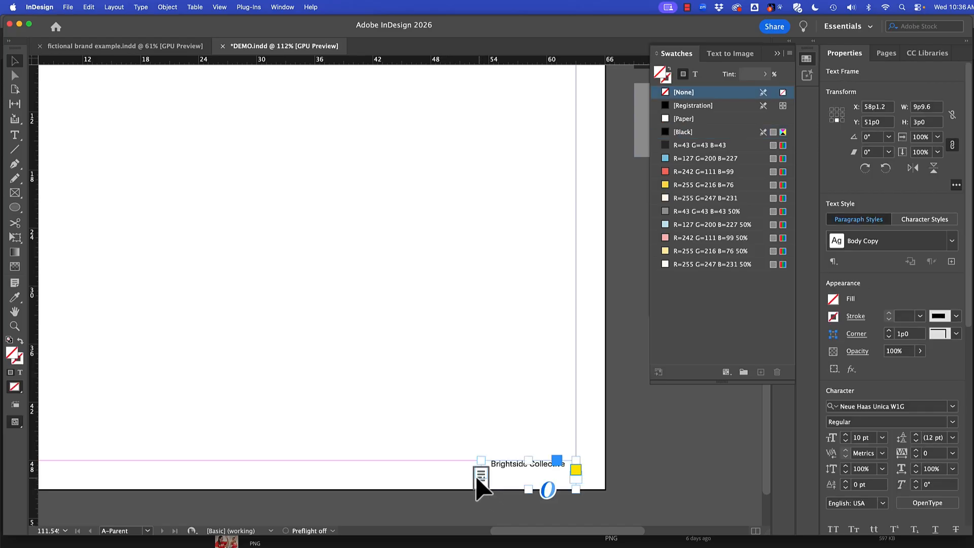
mouse_move(480, 462)
mouse_down()
mouse_move(458, 458)
mouse_move(466, 460)
mouse_up()
click(596, 423)
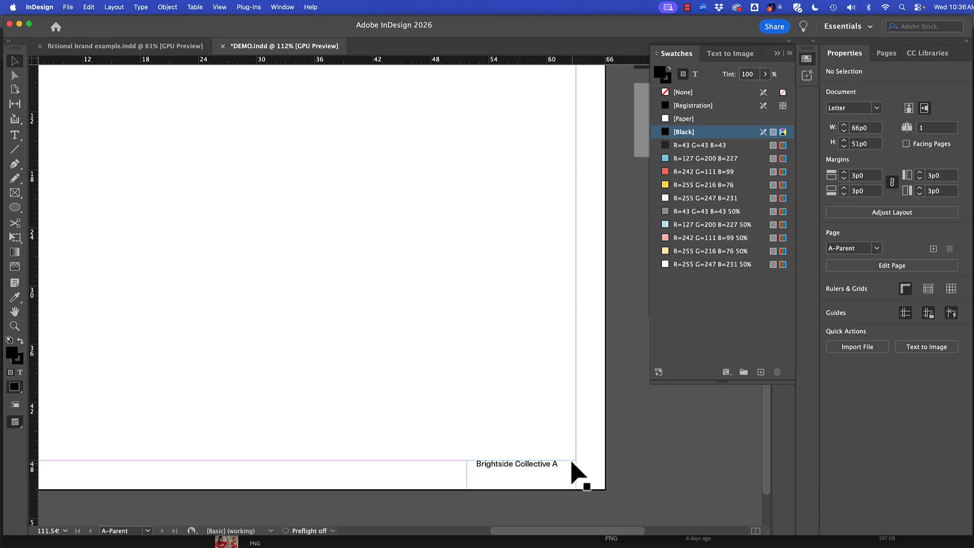
Open document page 1 to check its footer page number, and return to A-Parent
click(885, 53)
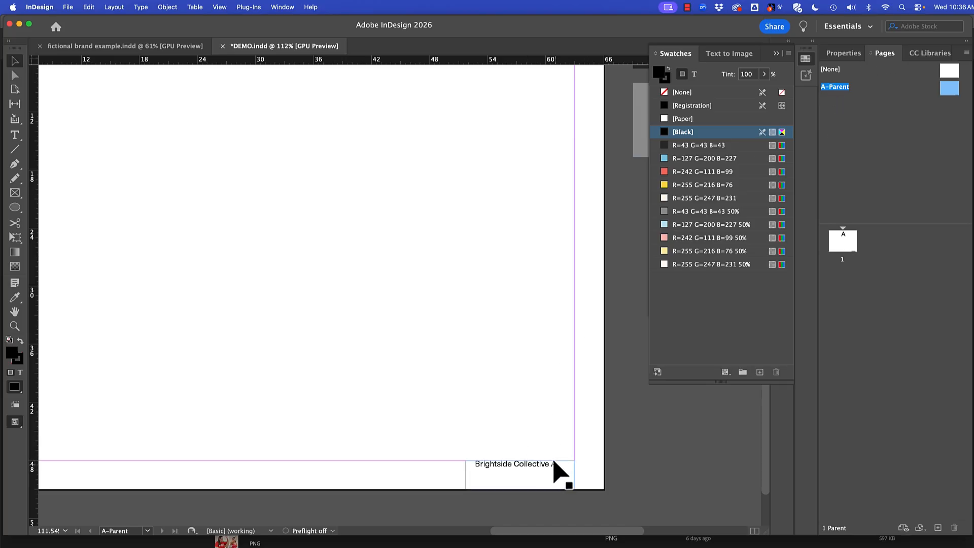
double_click(847, 245)
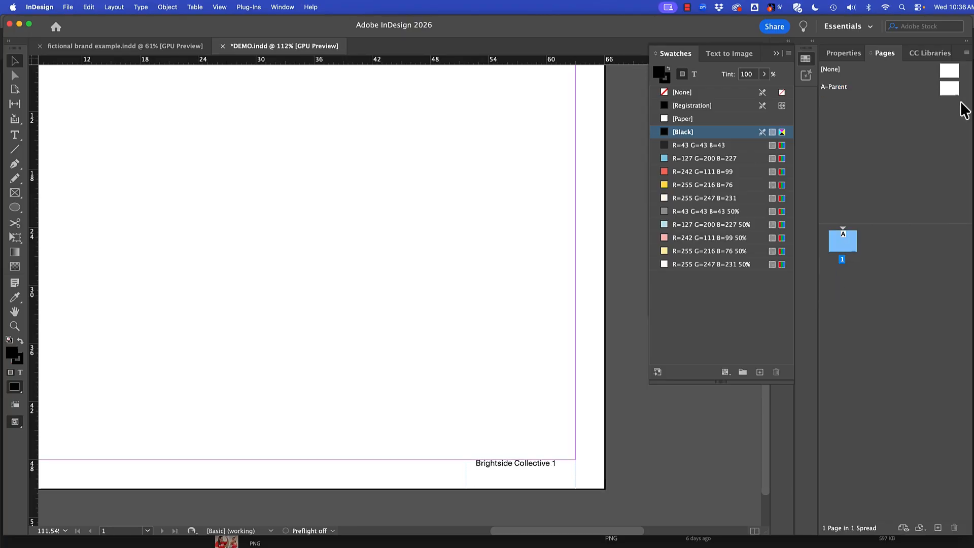
double_click(949, 89)
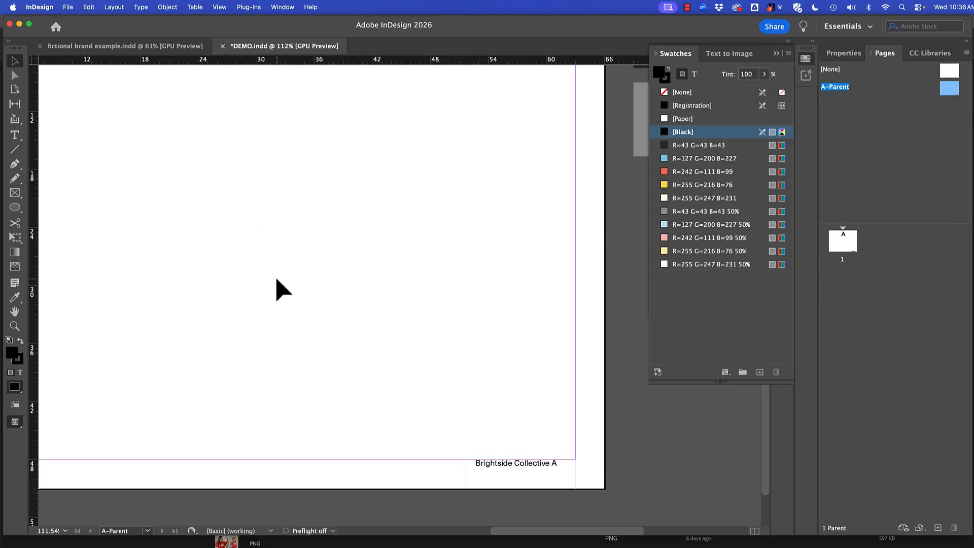
Set the number of columns on A-Parent to 12
key(super+0)
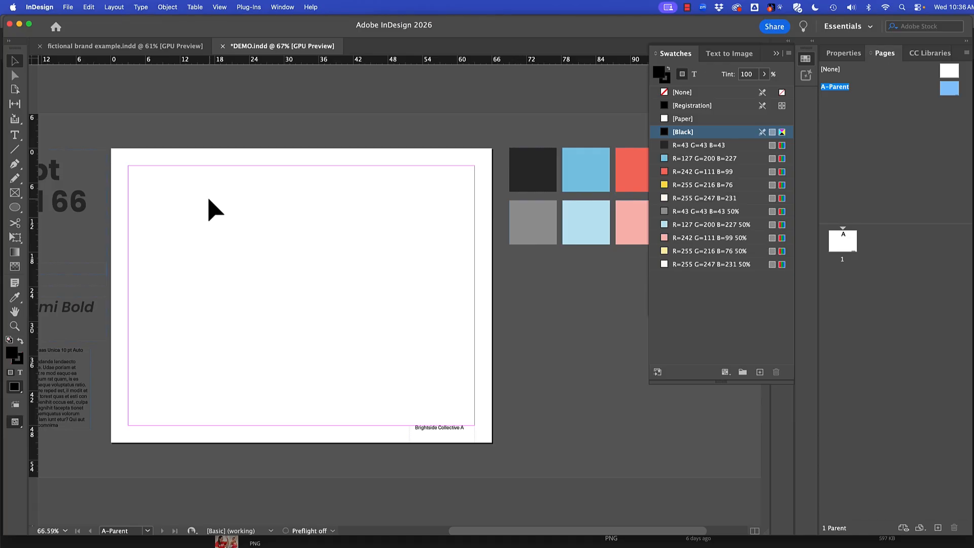
click(114, 7)
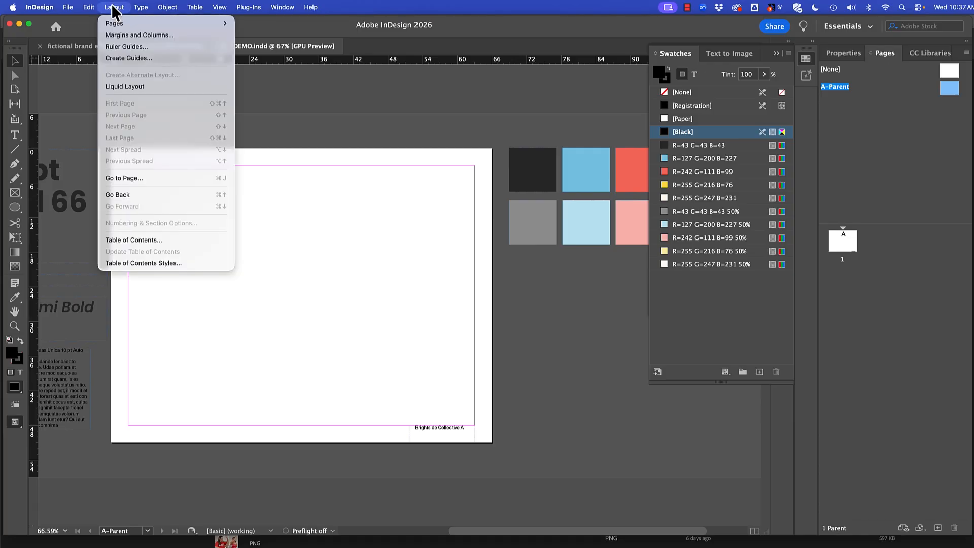
click(126, 34)
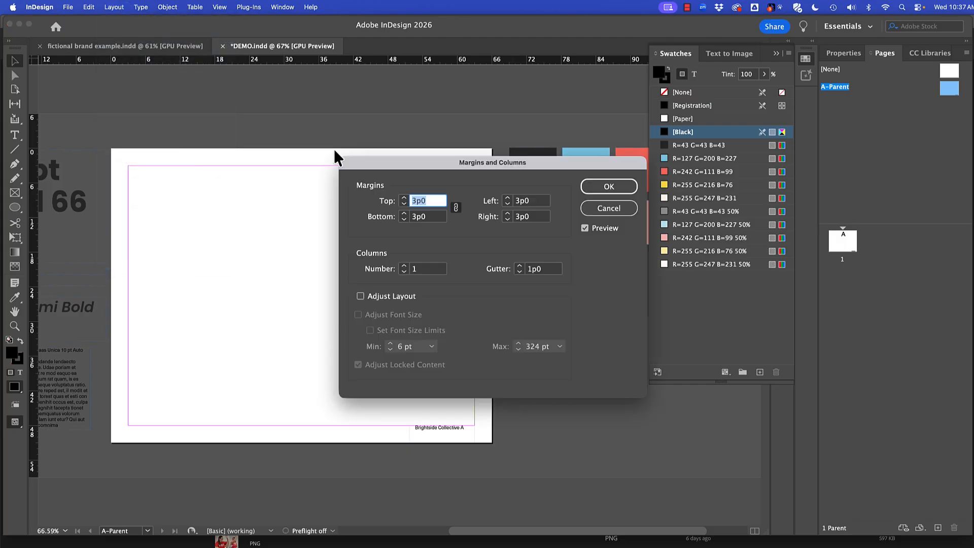
click(430, 268)
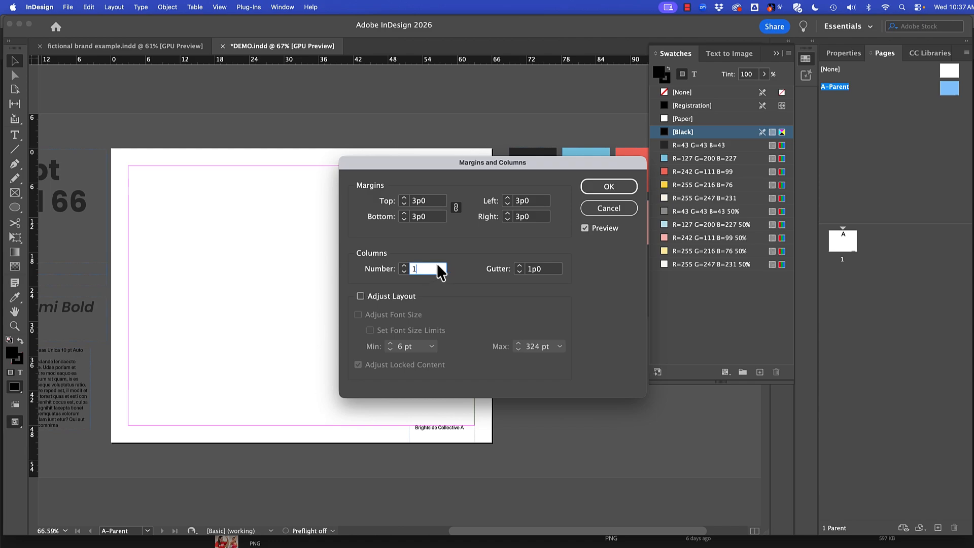
text(2)
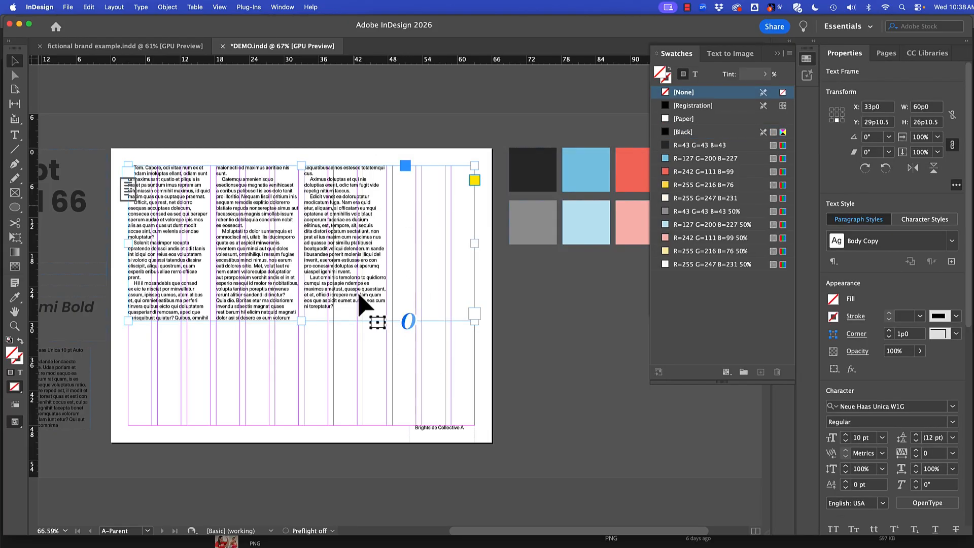
Try the placeholder text frame on A-Parent with 2 columns and with 6 columns
drag(968, 234, 967, 439)
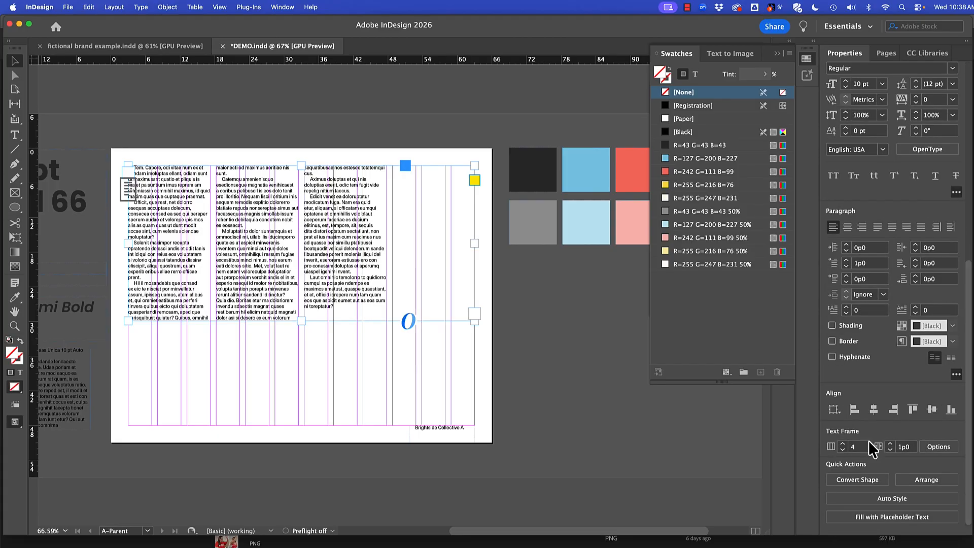
click(842, 449)
click(842, 449)
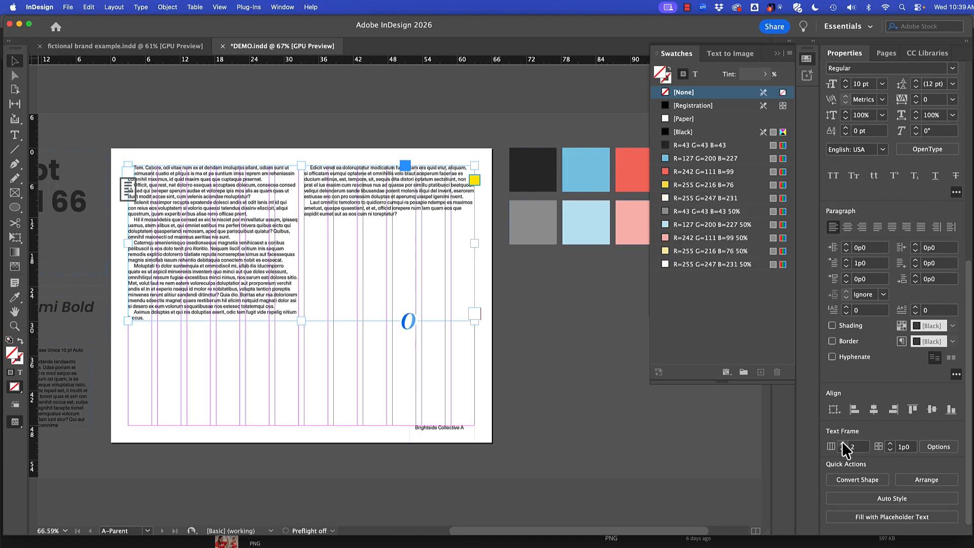
click(842, 443)
click(842, 443)
click(841, 443)
click(842, 443)
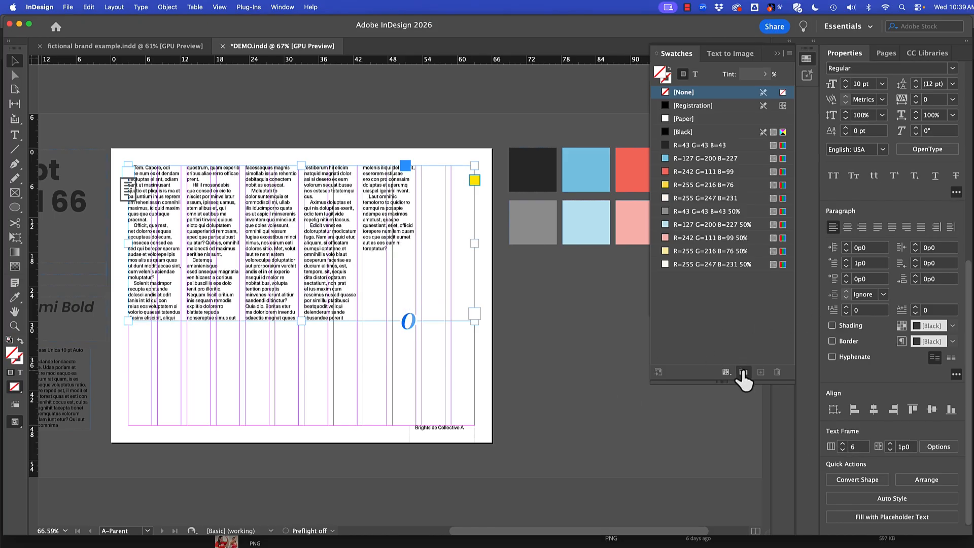
Delete the placeholder text frame from A-Parent
click(856, 447)
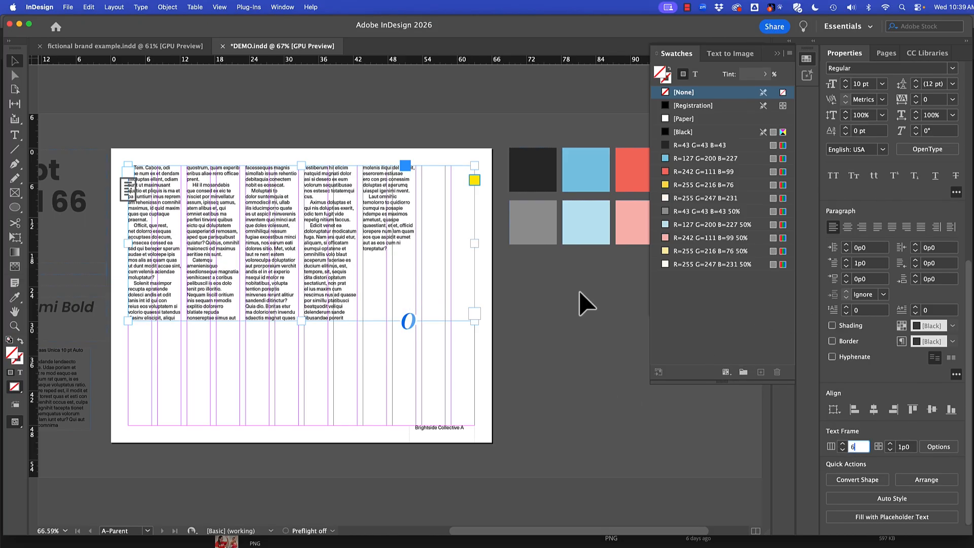
click(252, 220)
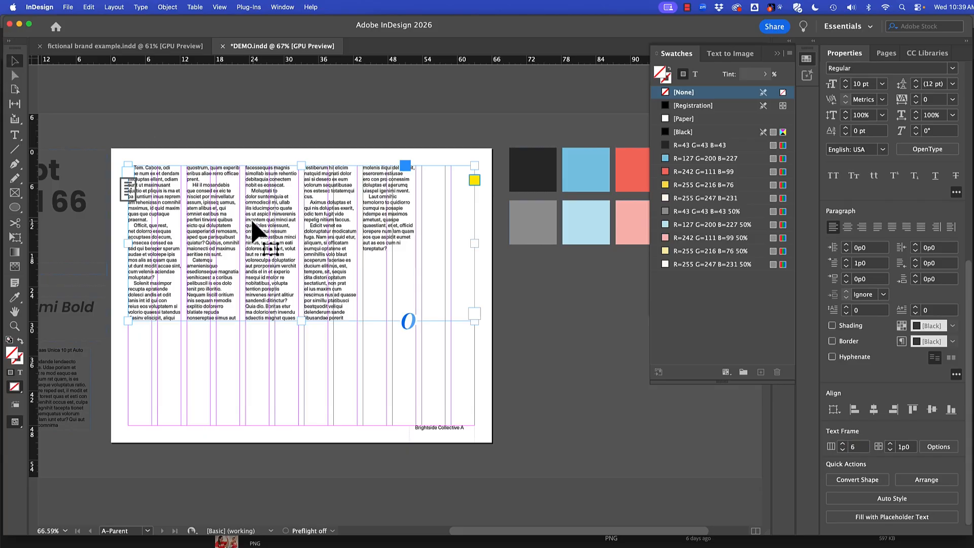
key(Delete)
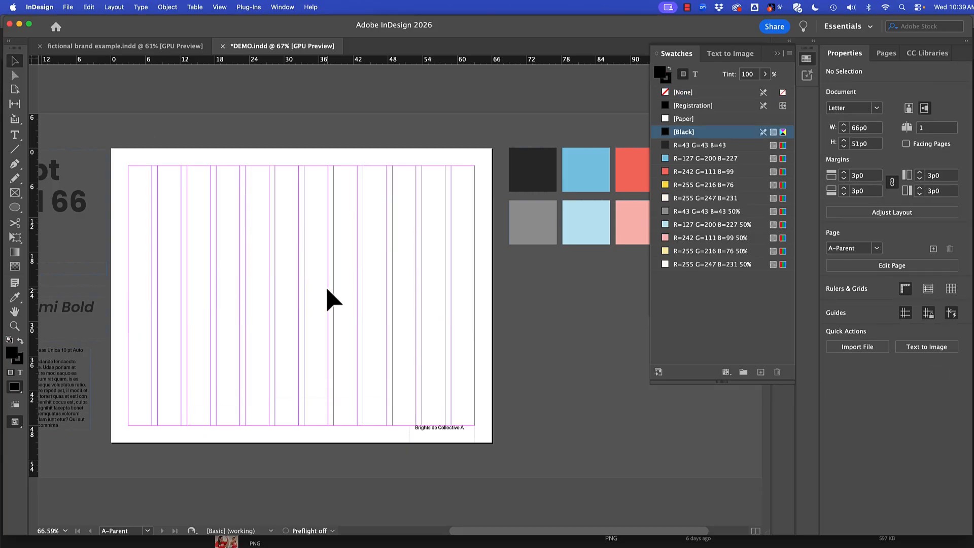
Draw a 66p0 by 51p0 rectangle covering the whole A-Parent page and fill it with the R=255 G=247 B=231 swatch
click(15, 208)
drag(16, 210, 43, 221)
drag(110, 148, 491, 441)
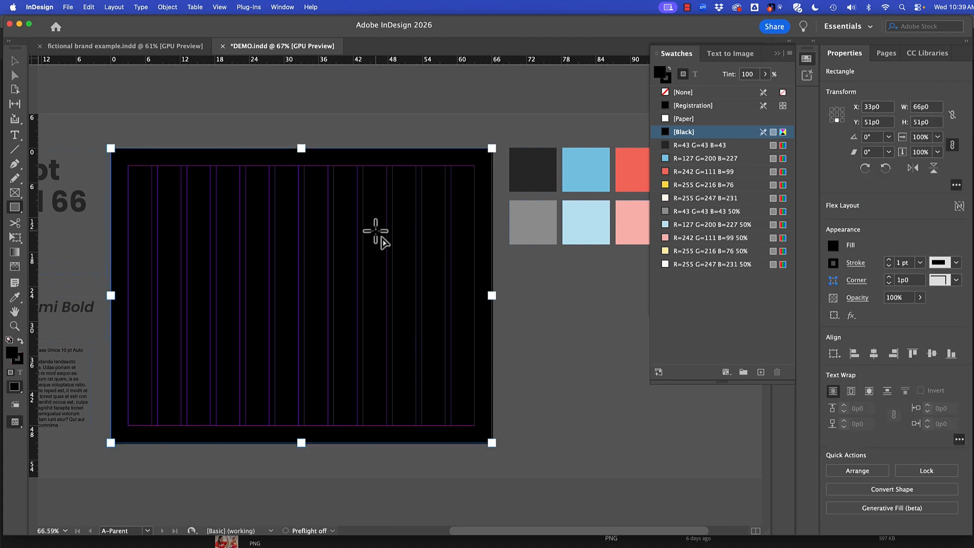
click(710, 198)
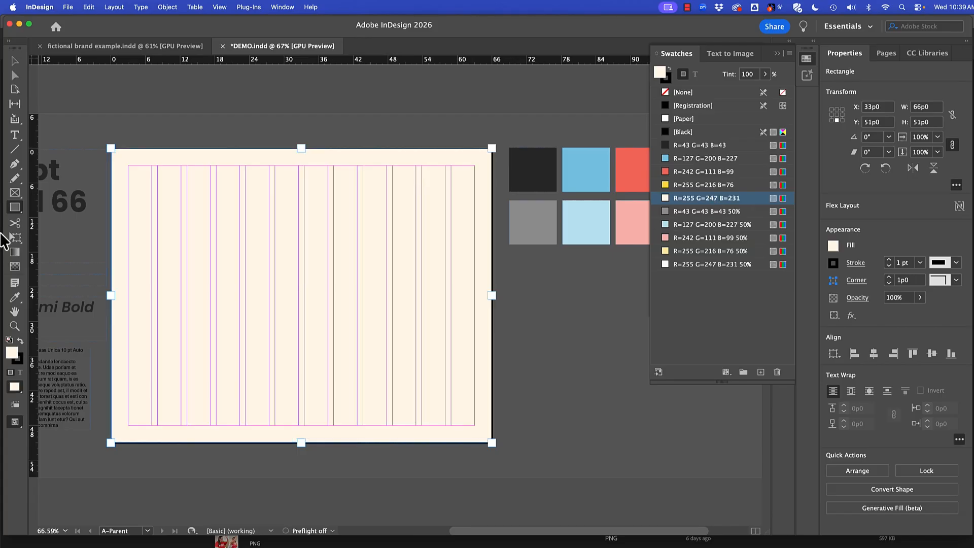
Send the cream background rectangle behind the footer text and deselect it
click(15, 65)
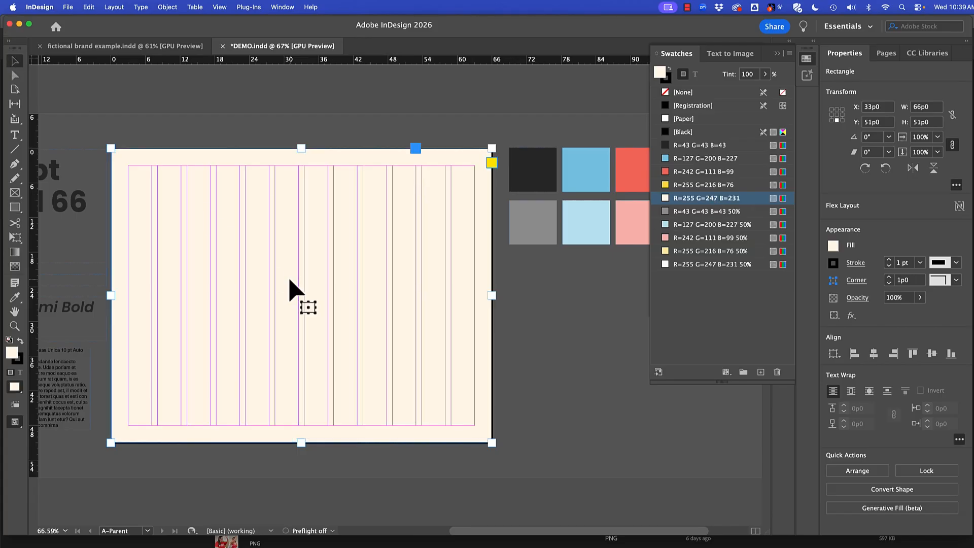
right_click(459, 429)
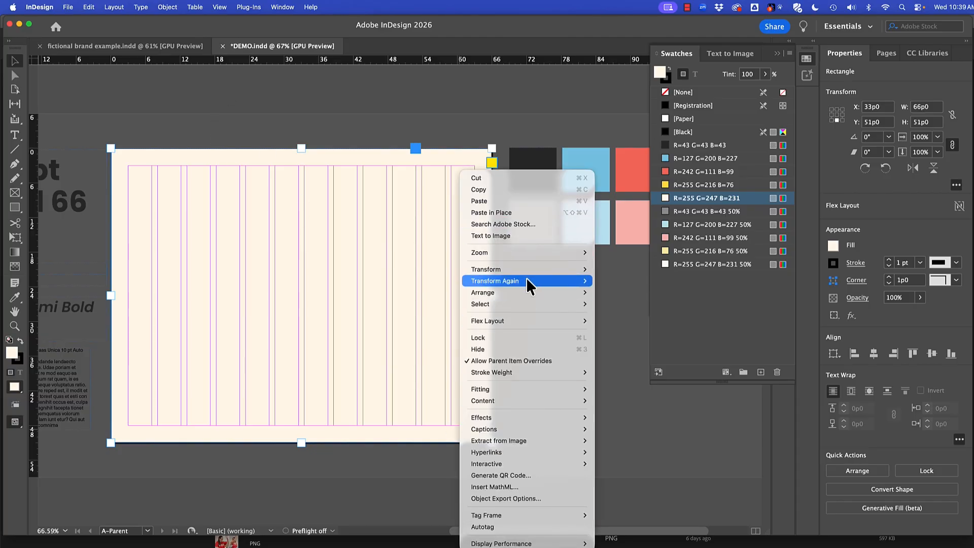
mouse_move(523, 294)
click(619, 303)
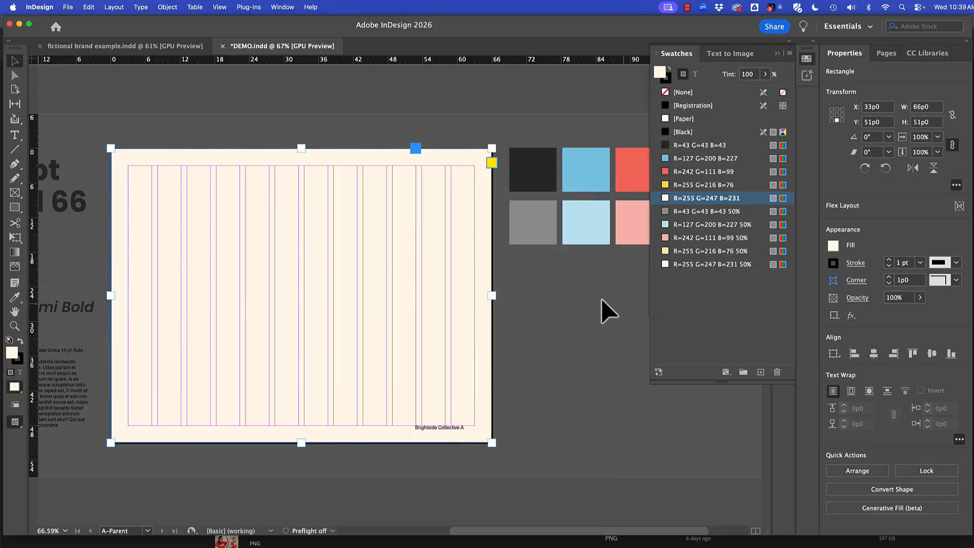
click(571, 375)
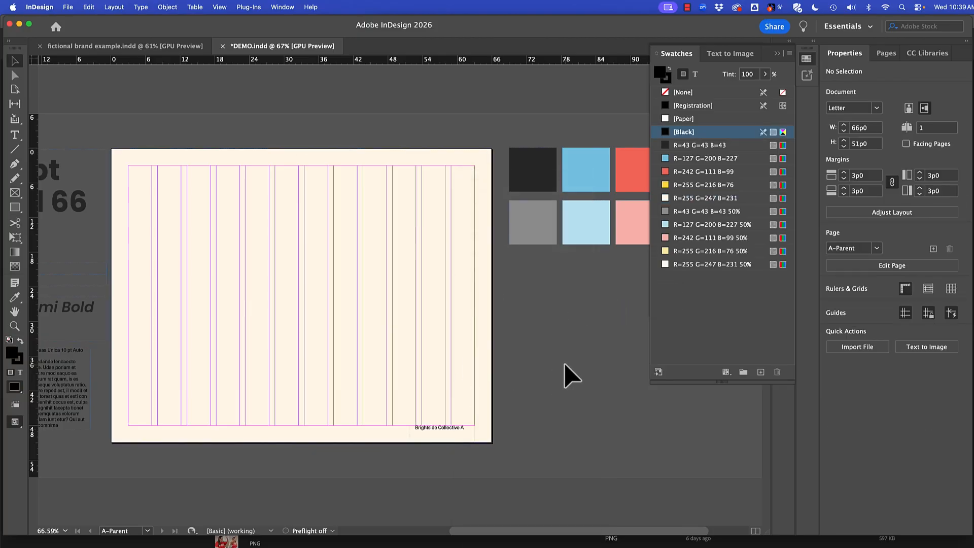
Create a new parent page named Cover with prefix B, based on A-Parent
click(887, 54)
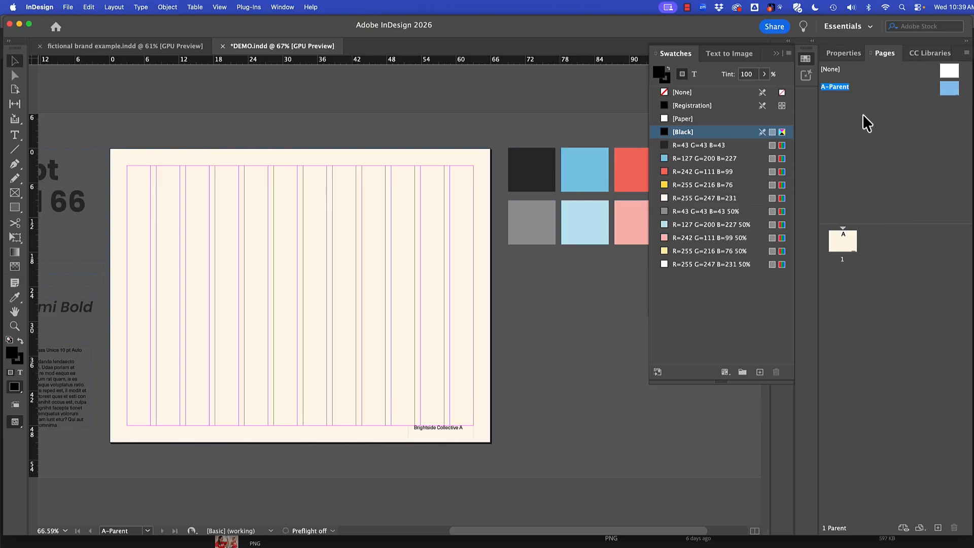
click(966, 54)
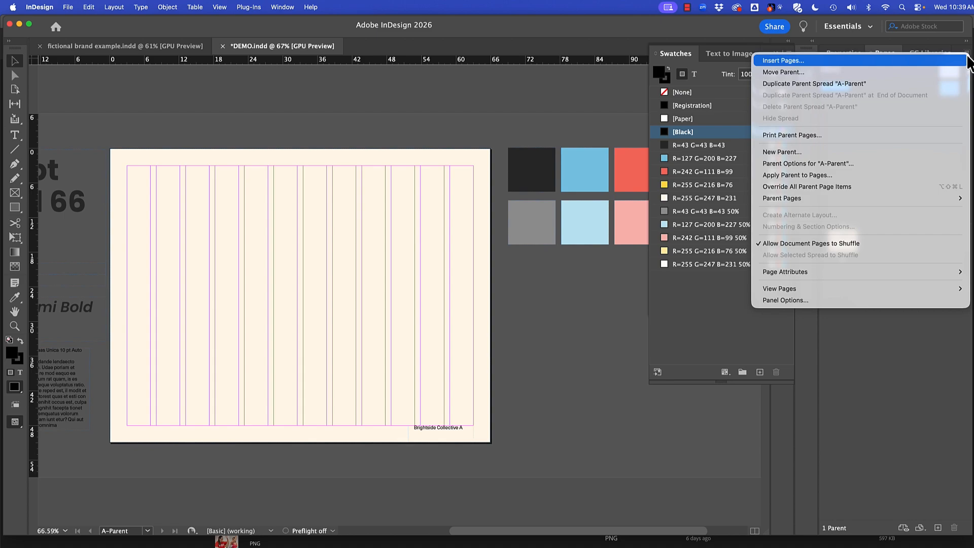
click(779, 152)
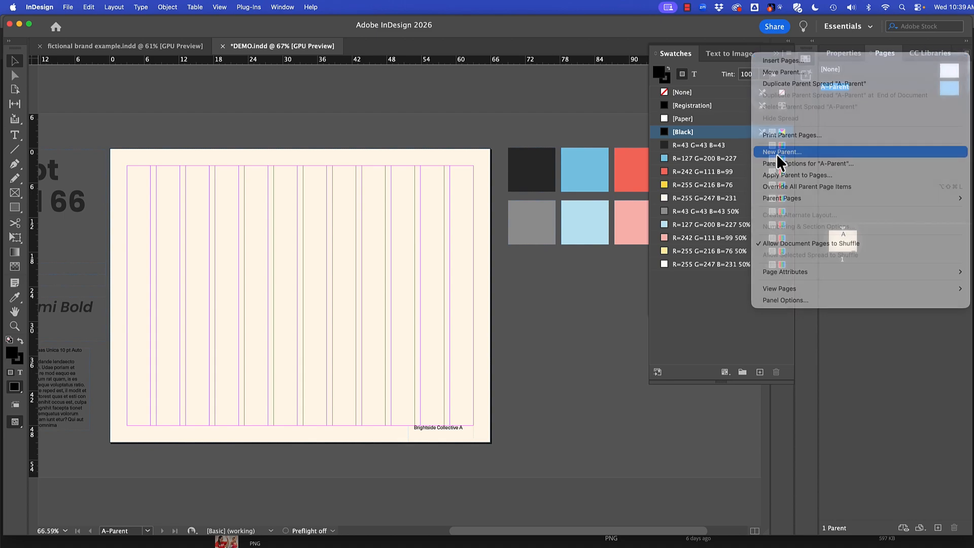
double_click(442, 239)
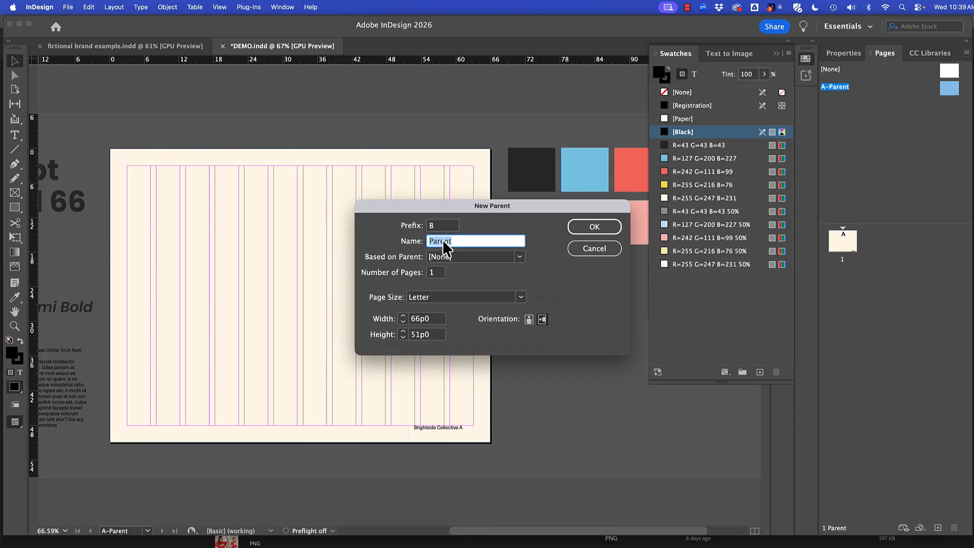
text(Cover)
click(473, 257)
click(461, 283)
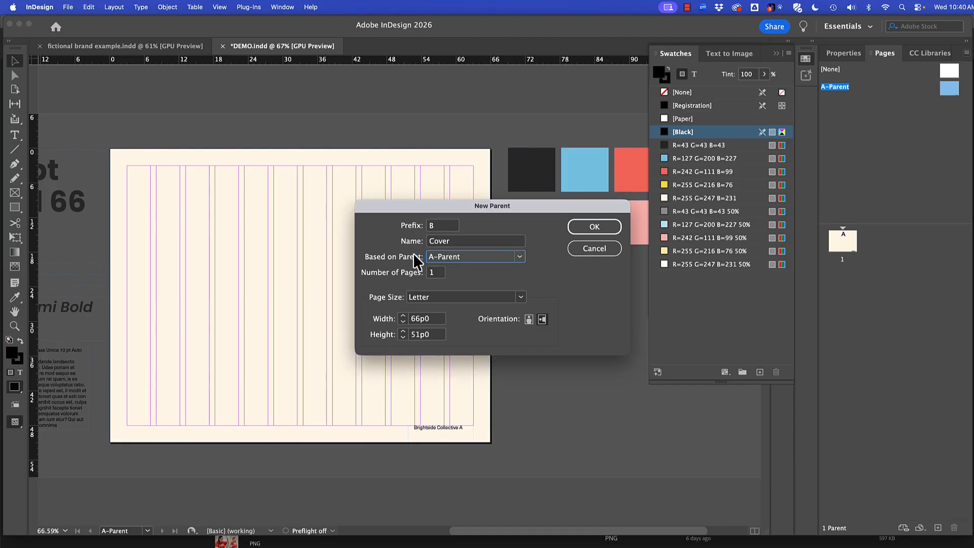
click(601, 227)
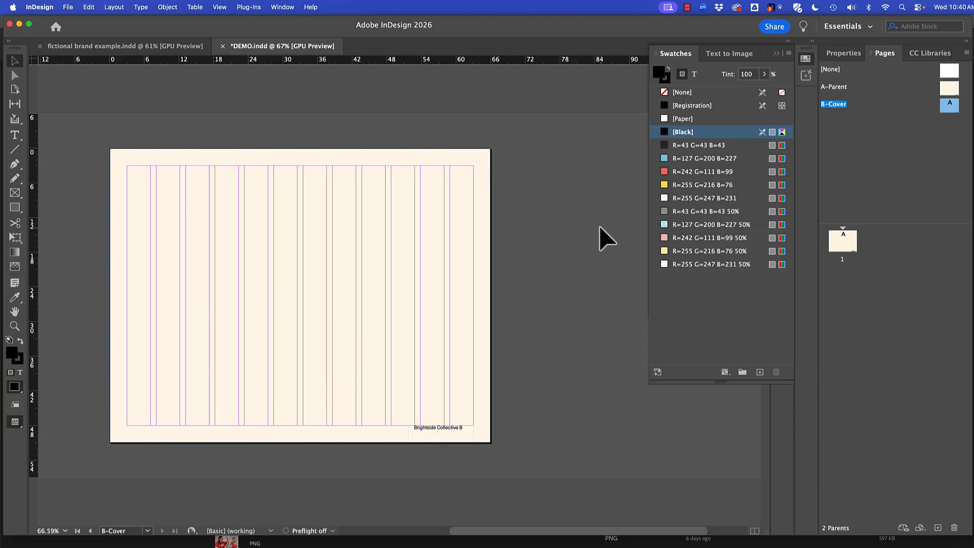
Create a new parent page named Division page with prefix C, based on A-Parent
click(965, 54)
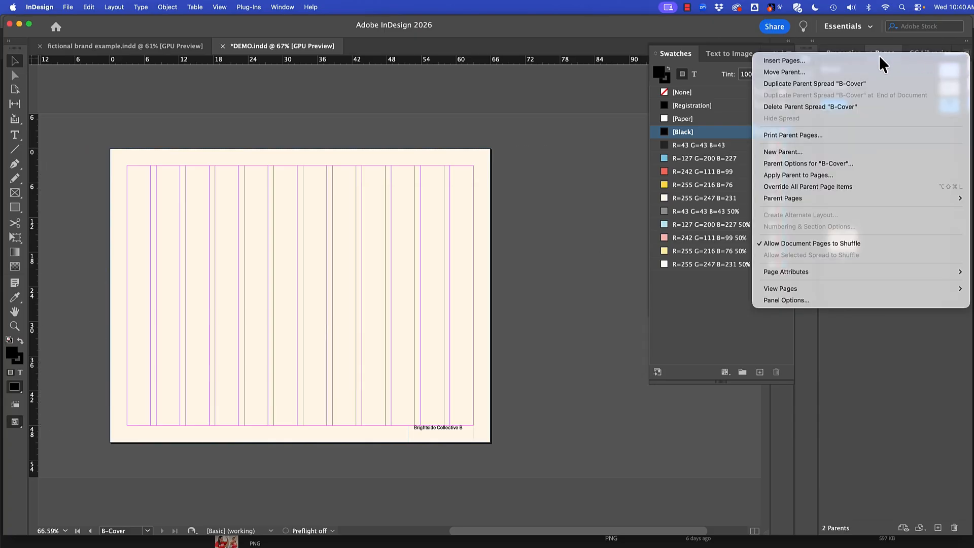
click(853, 152)
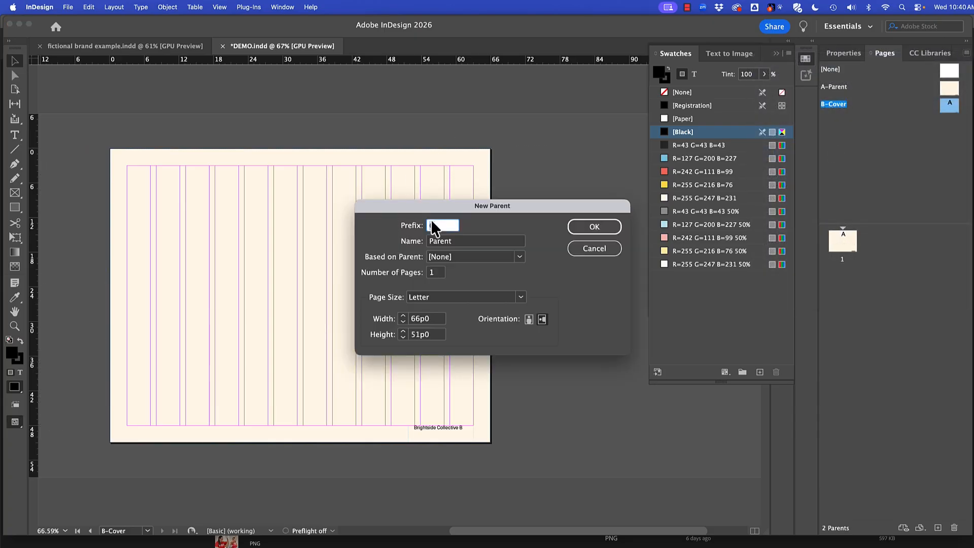
click(446, 245)
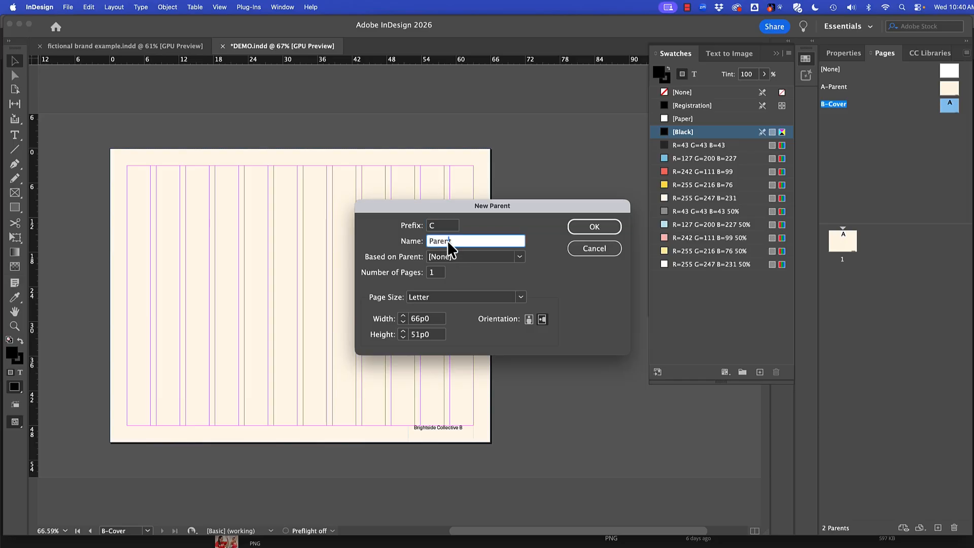
double_click(448, 244)
text(Division page)
click(451, 256)
click(453, 281)
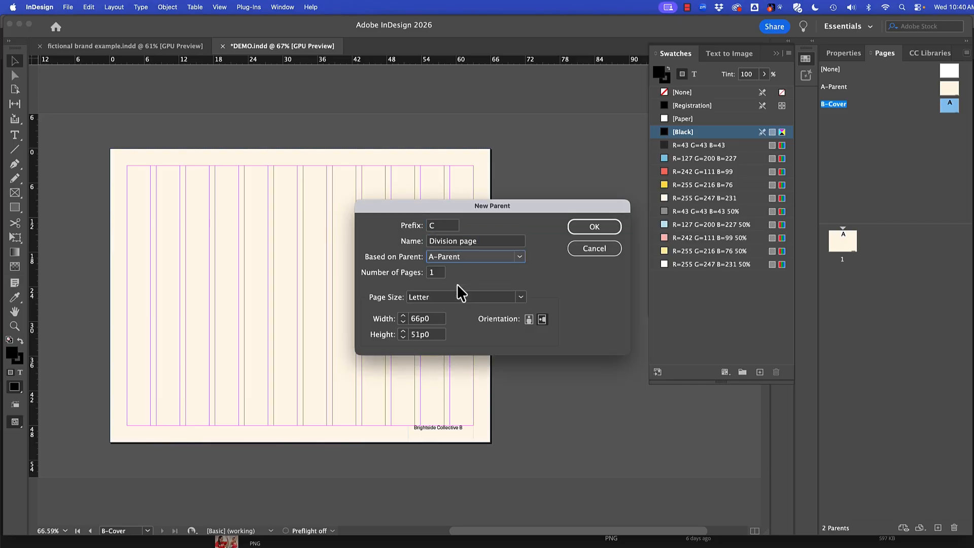
click(595, 228)
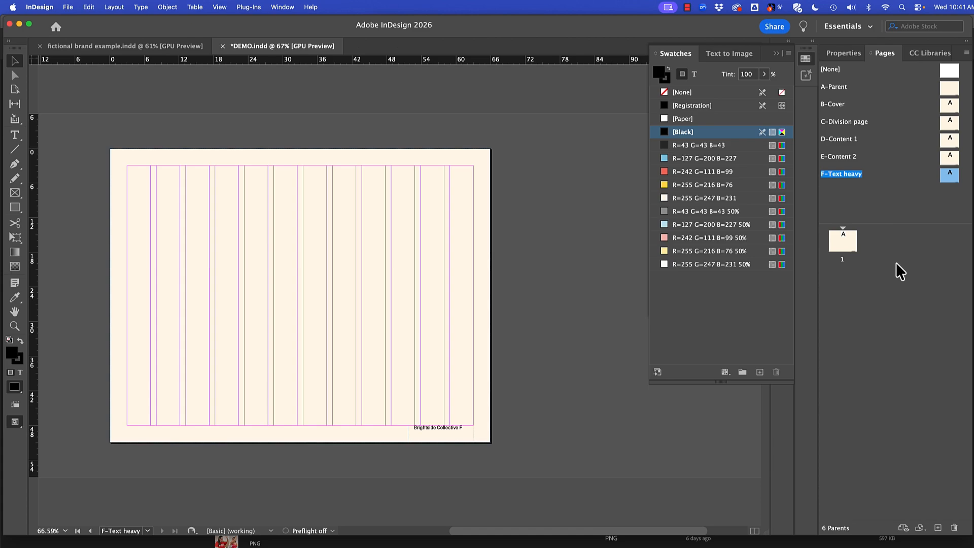
Add five document pages after page 1
double_click(843, 247)
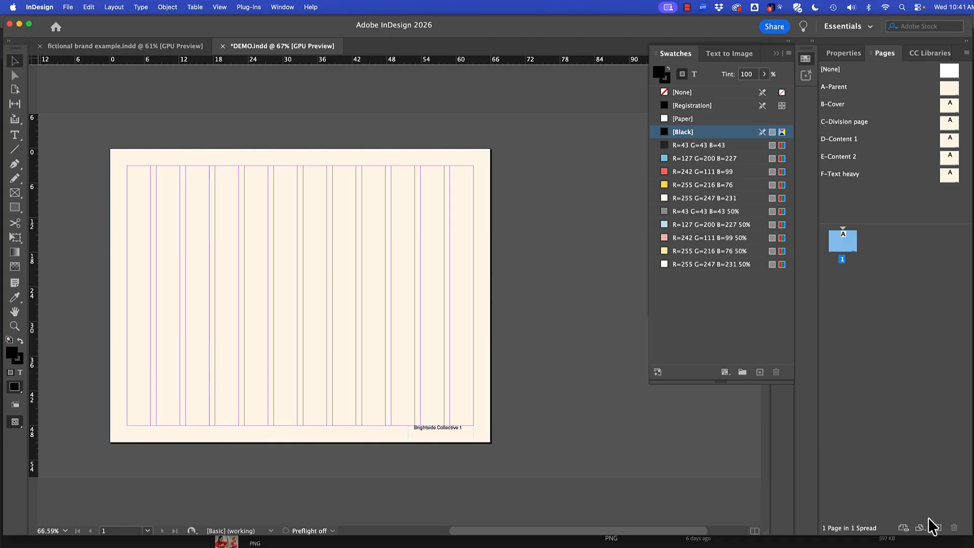
click(937, 527)
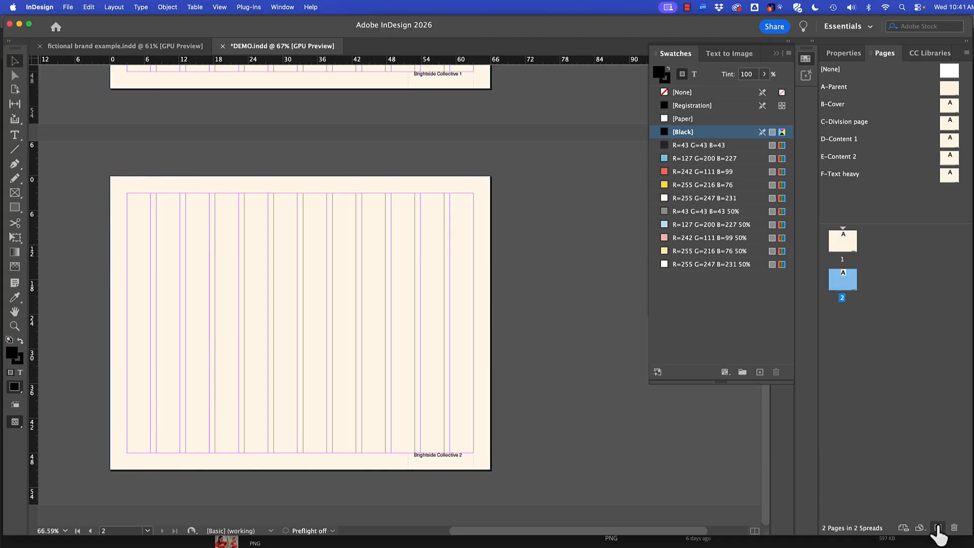
click(936, 527)
click(936, 528)
click(936, 527)
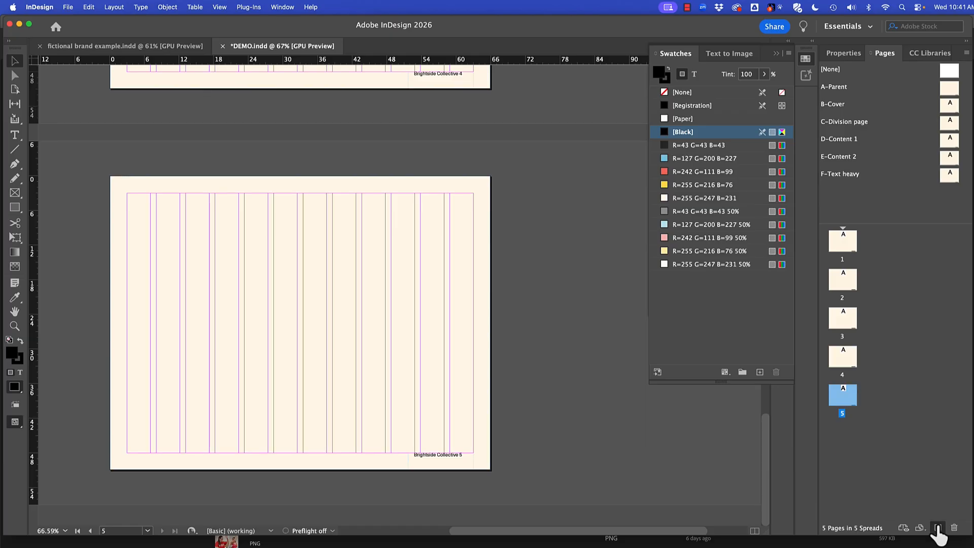
click(936, 527)
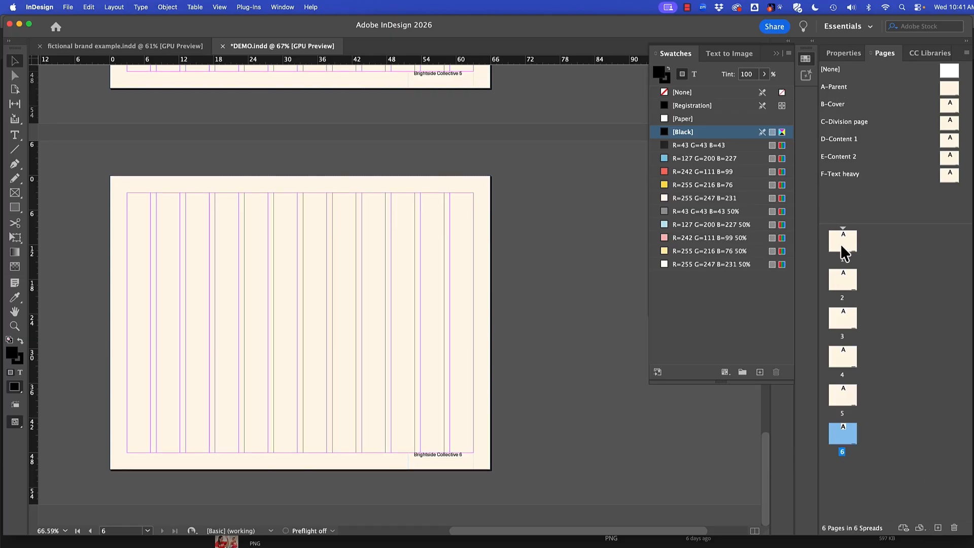
Apply the C-Division page parent to document page 2
double_click(845, 287)
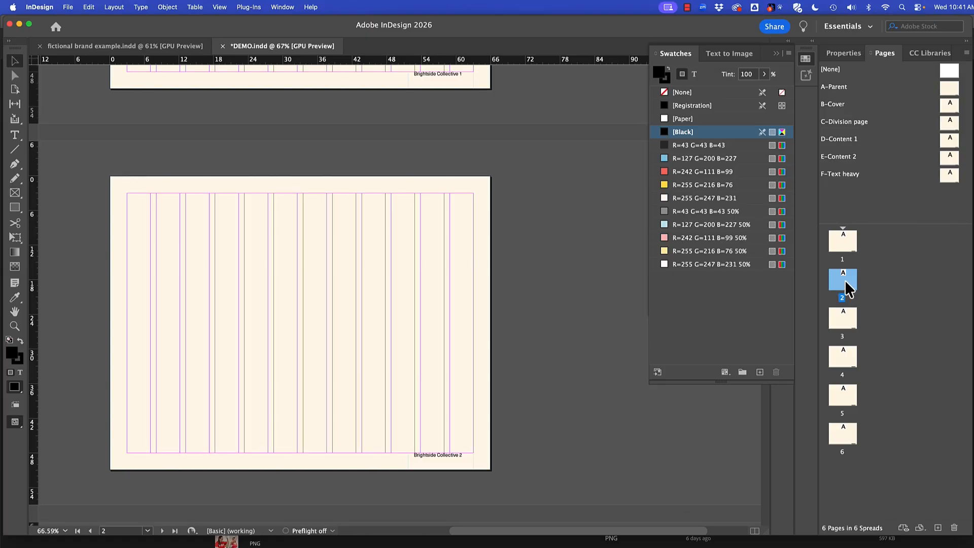
right_click(845, 281)
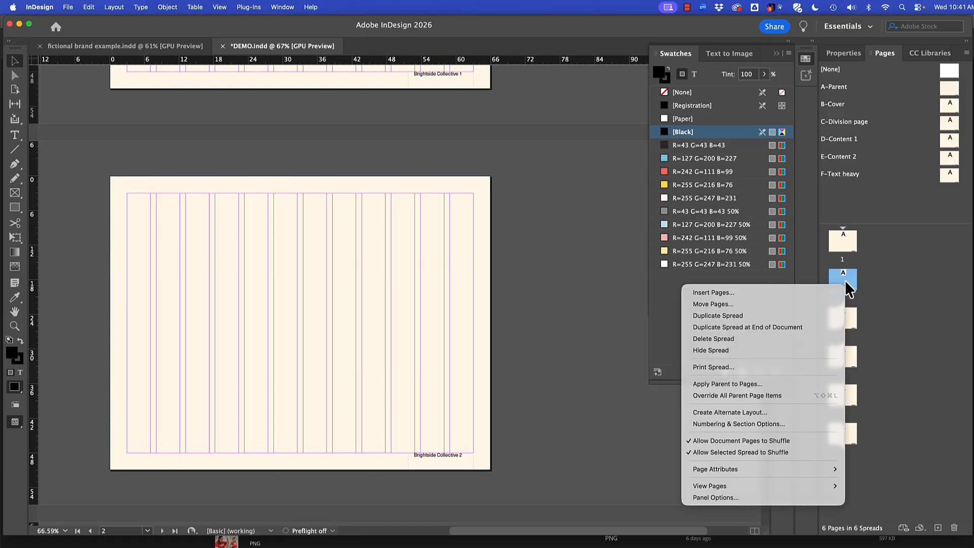
click(724, 384)
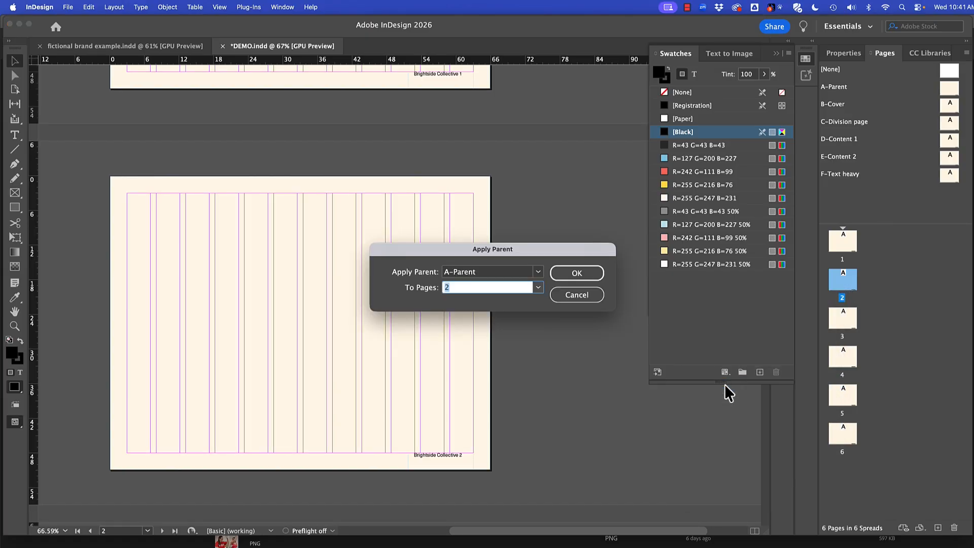
click(541, 271)
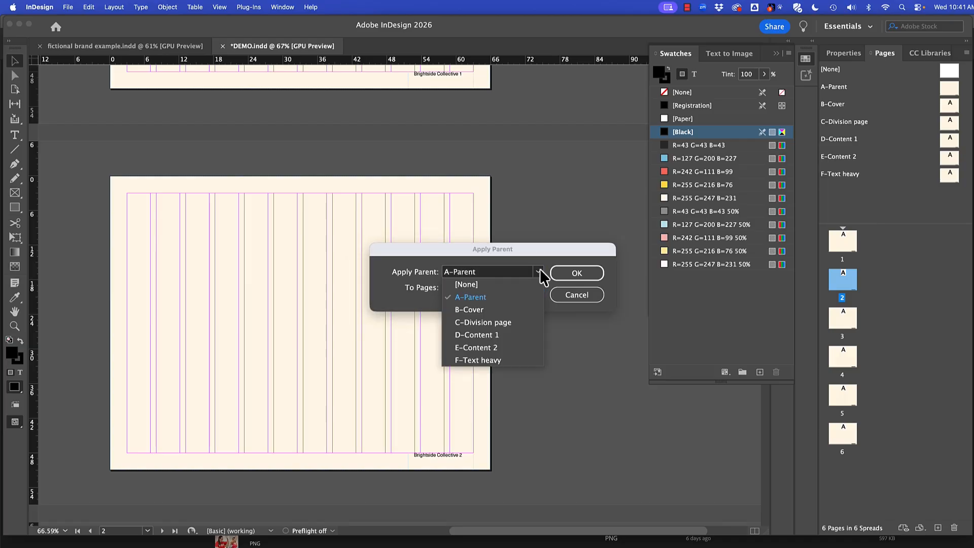
click(495, 322)
click(573, 272)
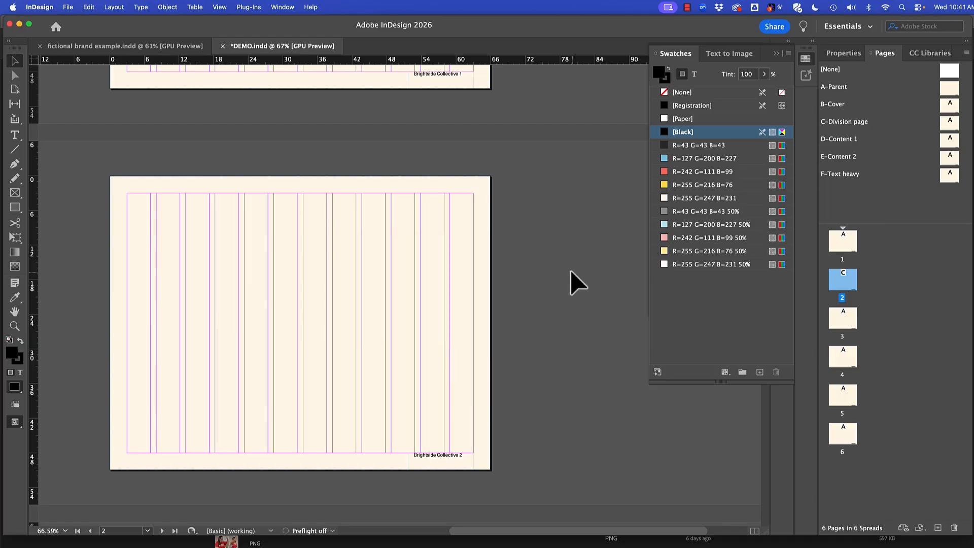
Apply the B-Cover parent to document page 1
double_click(845, 243)
right_click(845, 245)
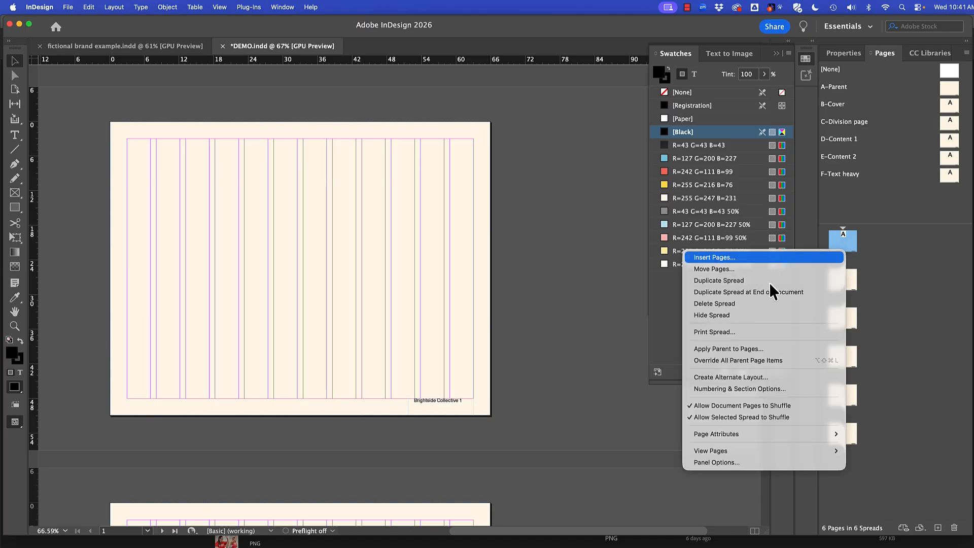
click(750, 348)
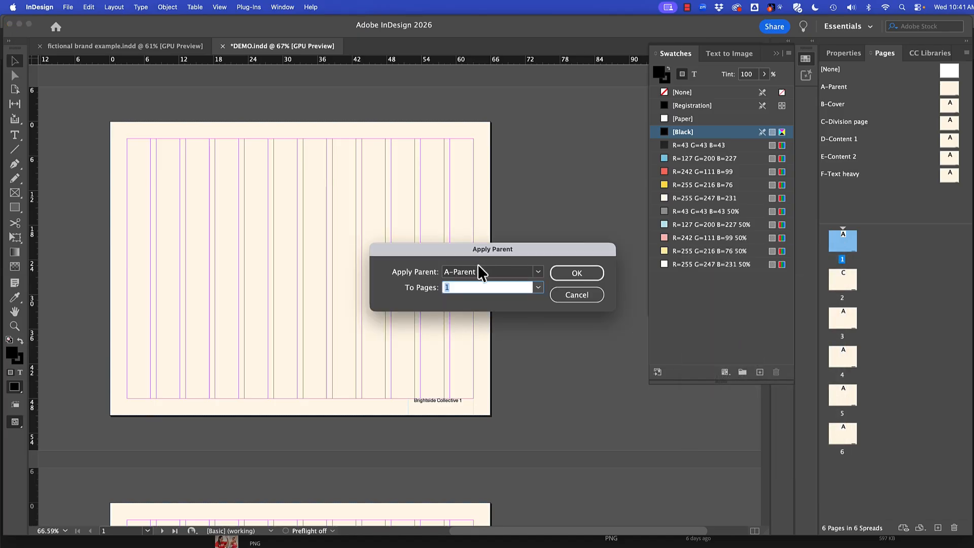
click(537, 272)
click(478, 310)
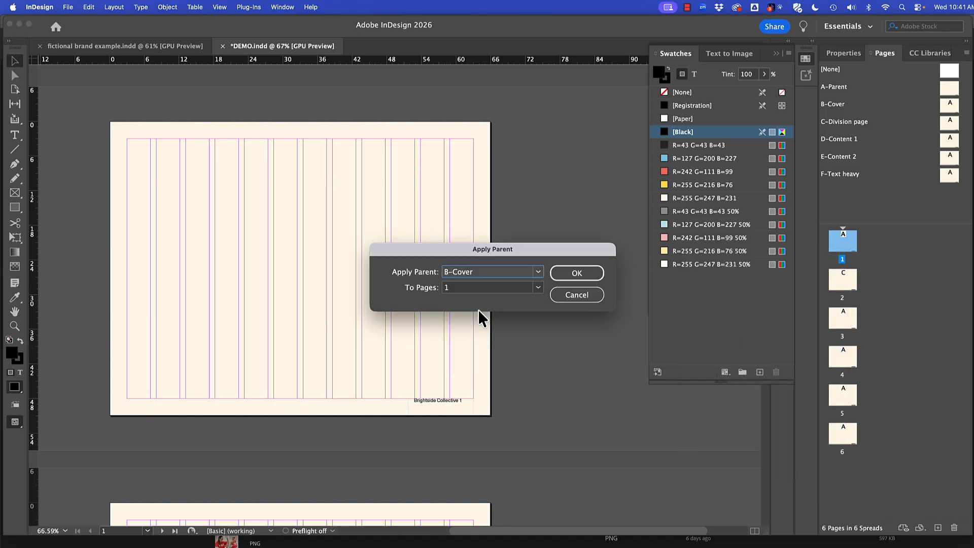
click(582, 272)
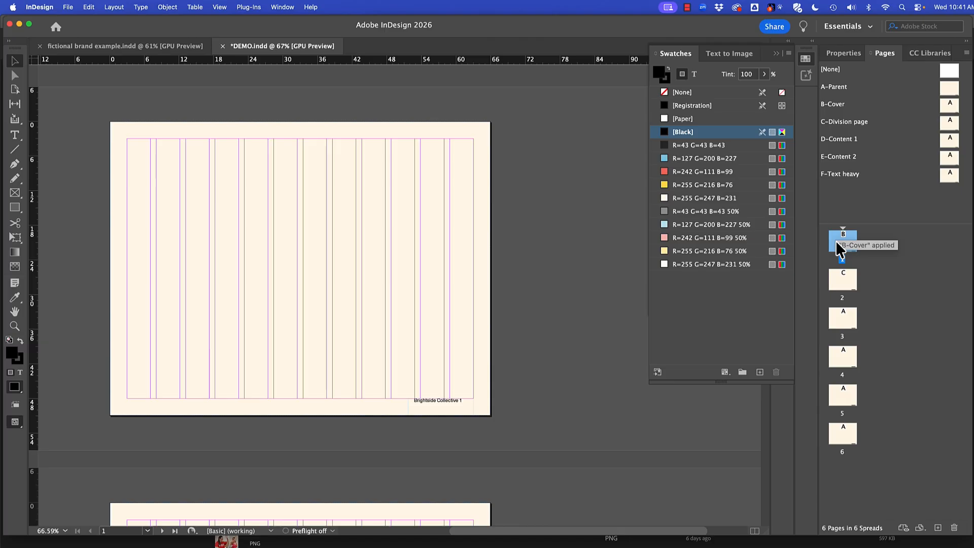
Apply the D-Content 1 parent to document page 3
click(841, 322)
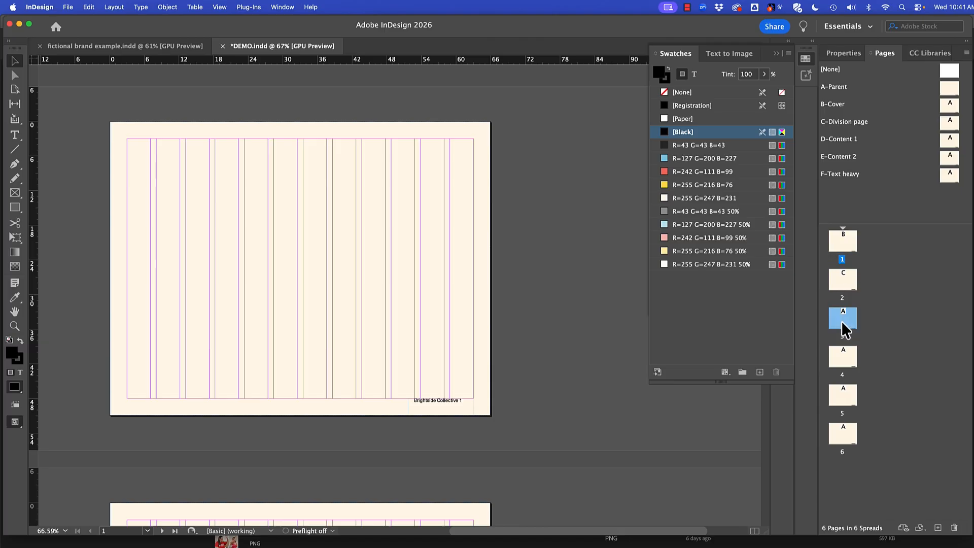
right_click(844, 329)
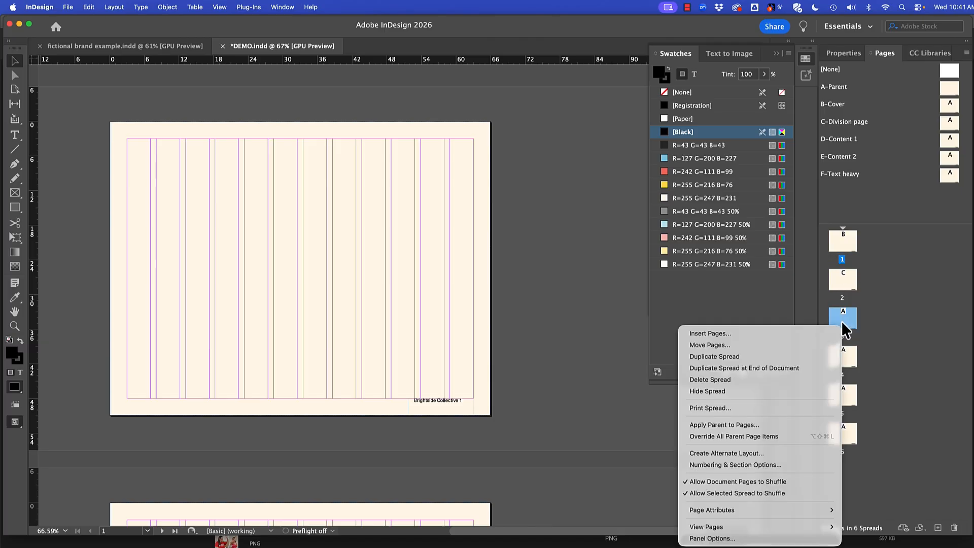
click(716, 427)
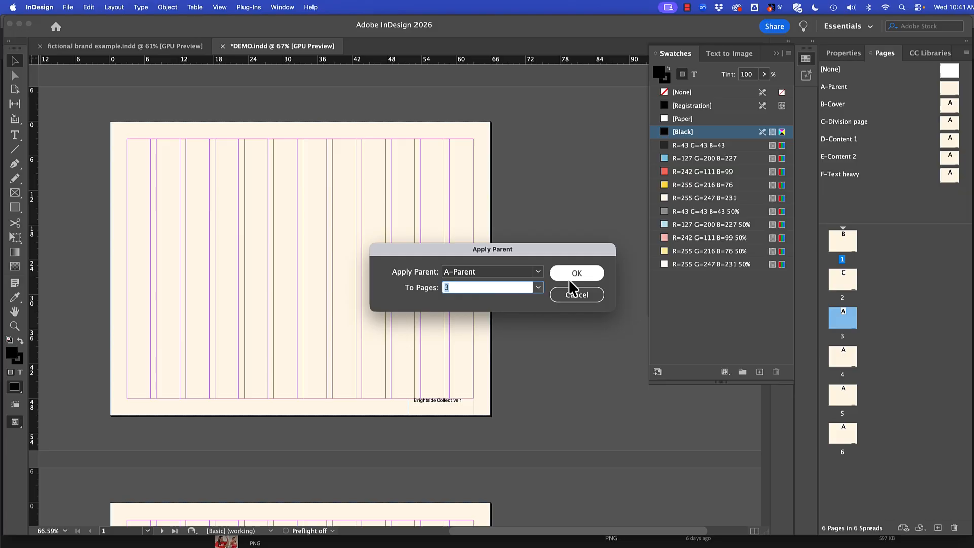
click(538, 272)
click(504, 334)
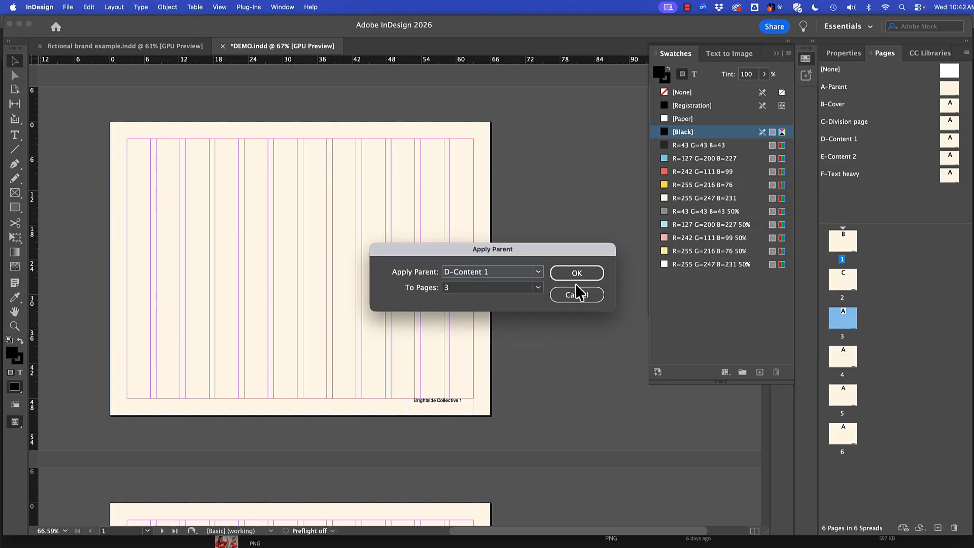
click(584, 273)
Apply the E-Content 2 parent to document page 4
click(843, 358)
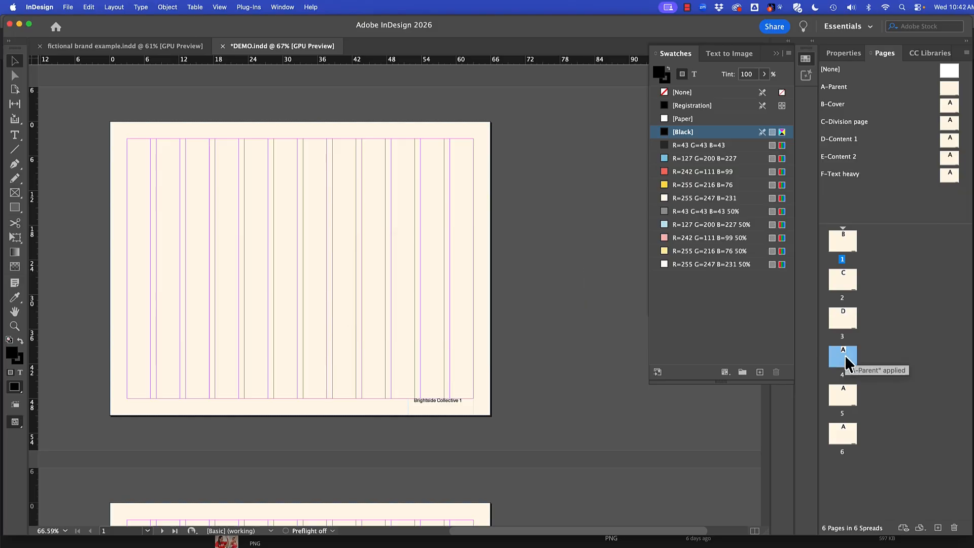
right_click(848, 362)
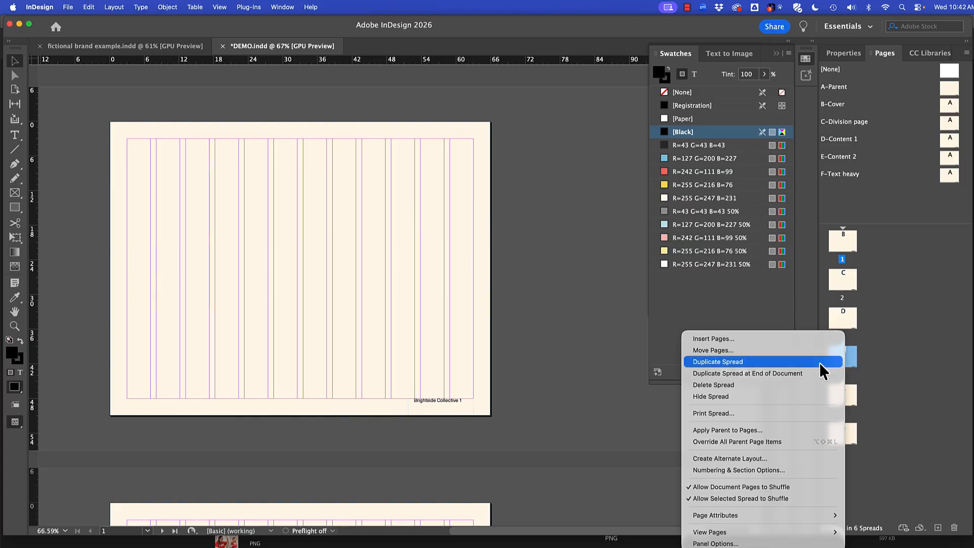
click(754, 431)
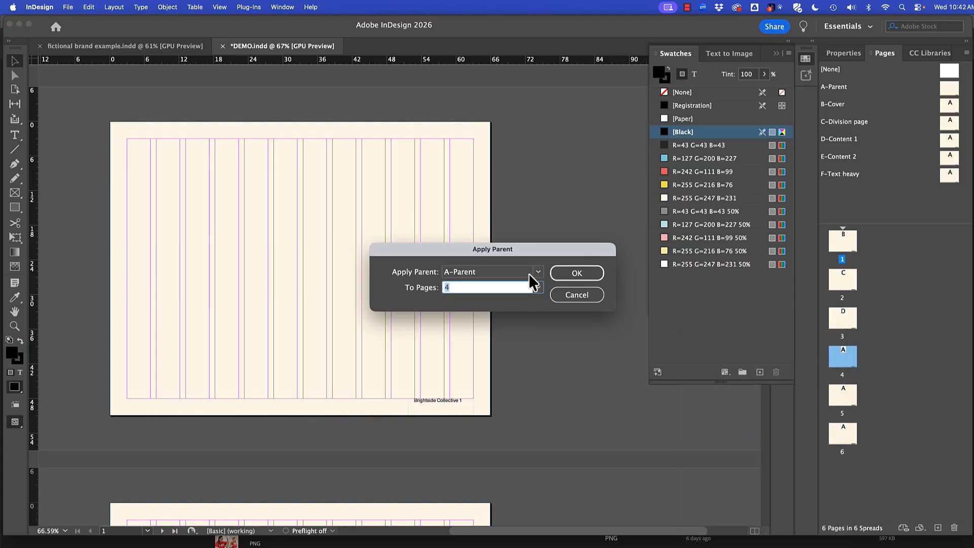
click(534, 272)
click(479, 347)
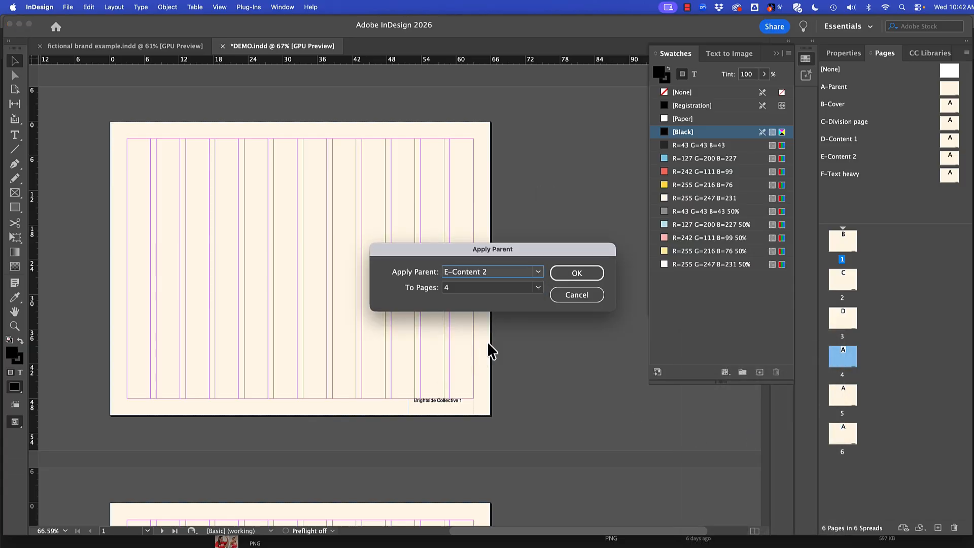
click(586, 274)
Apply the F-Text heavy parent to document page 5
click(842, 395)
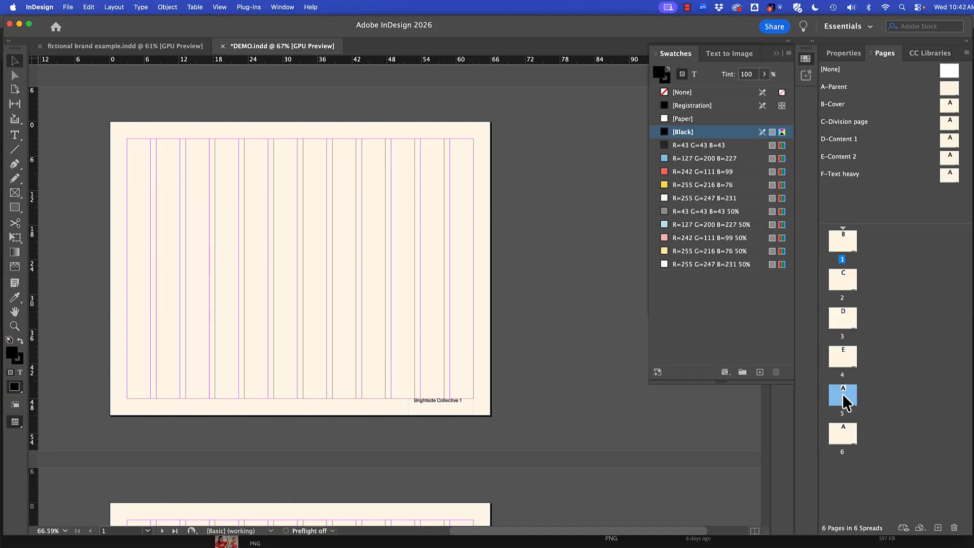
right_click(844, 398)
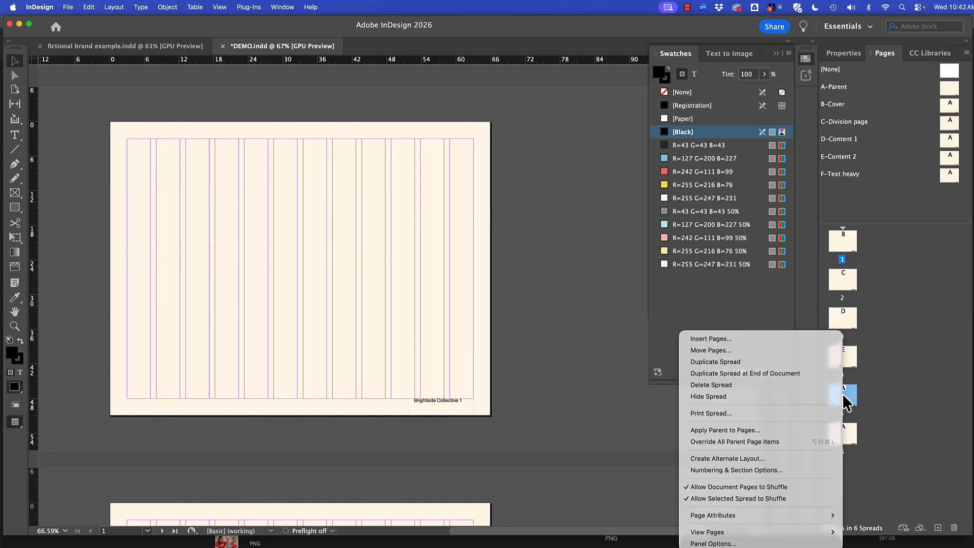
click(733, 431)
click(539, 272)
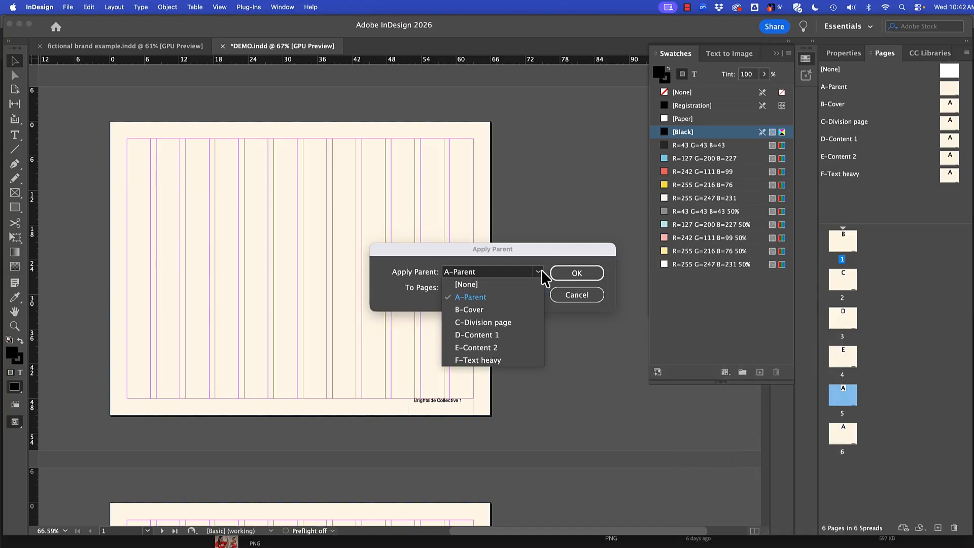
click(463, 364)
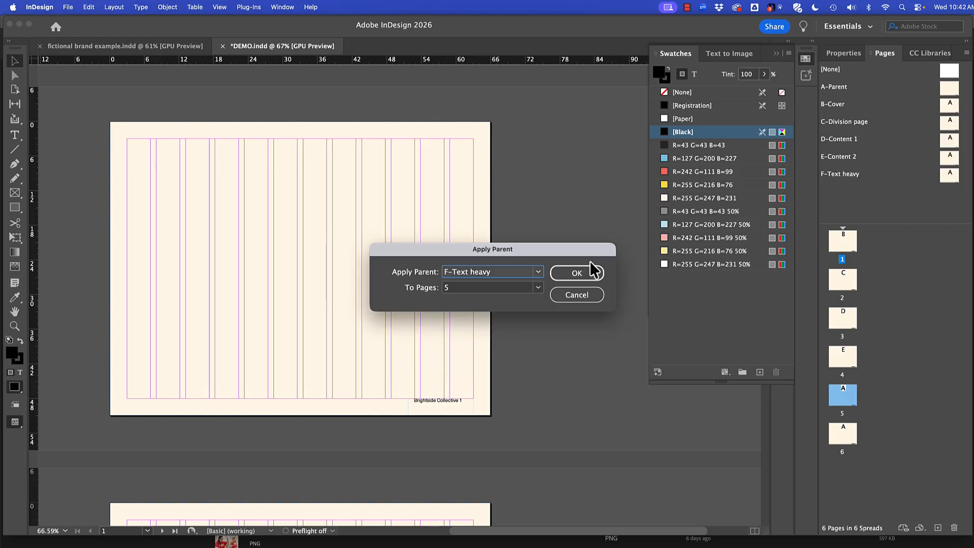
click(577, 273)
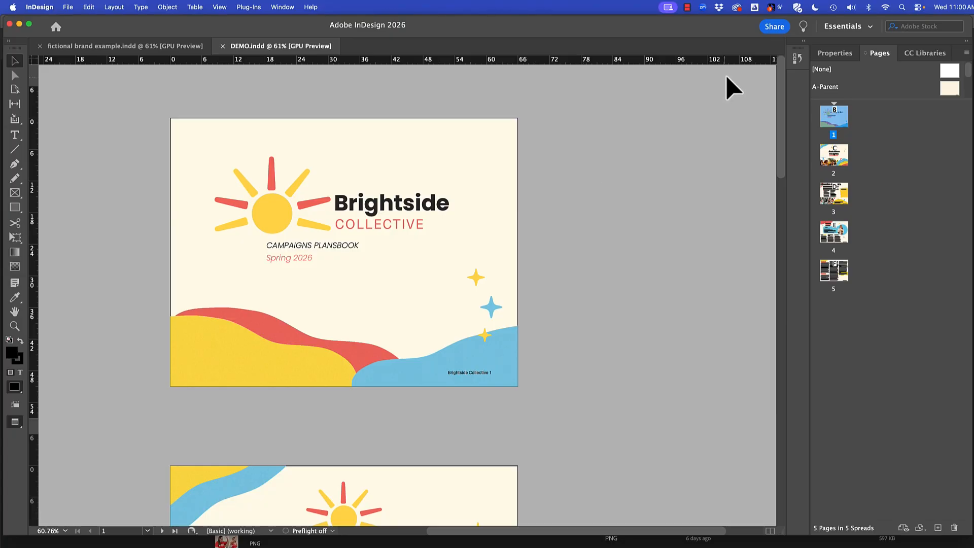
Show the full list of parent pages and review the designed layouts from B-Cover through F-Text heavy
drag(868, 99, 861, 226)
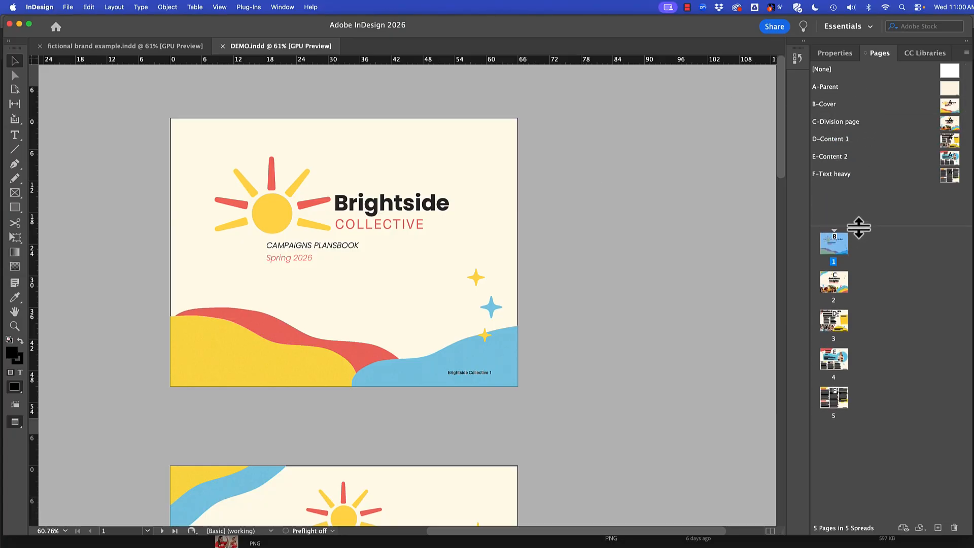
double_click(837, 107)
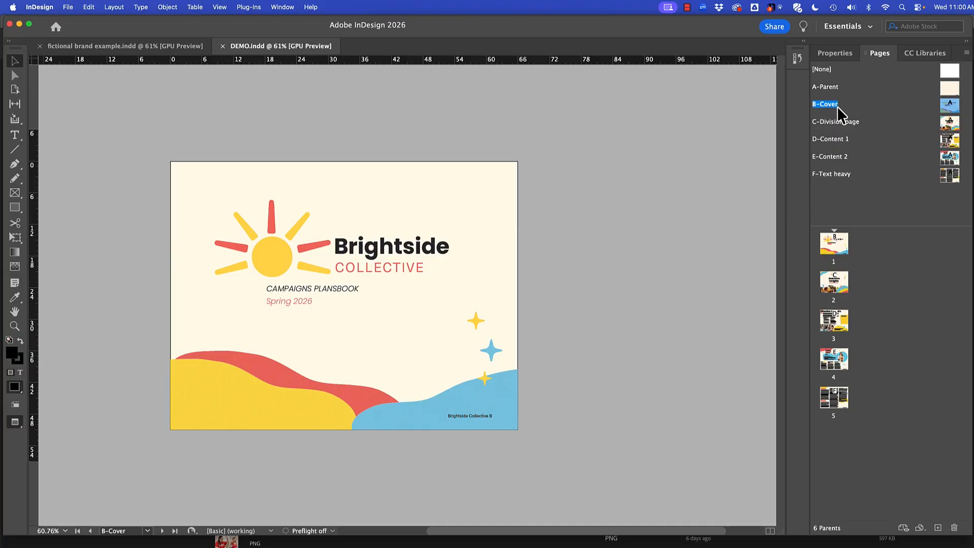
double_click(841, 124)
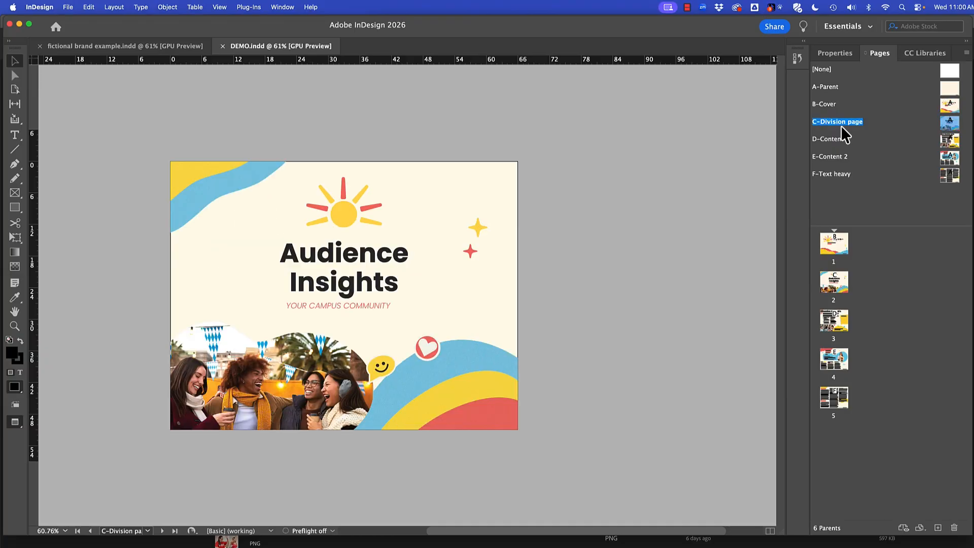
double_click(841, 140)
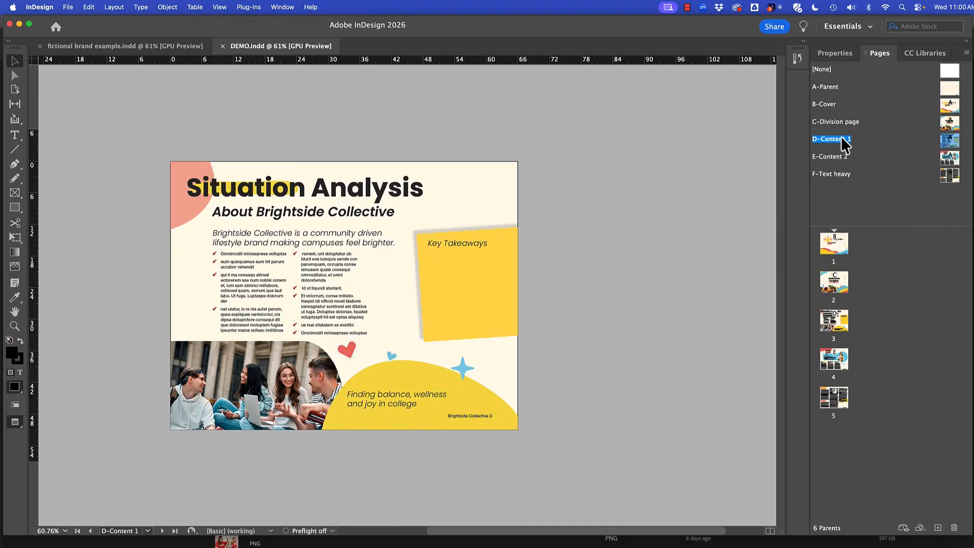
double_click(836, 159)
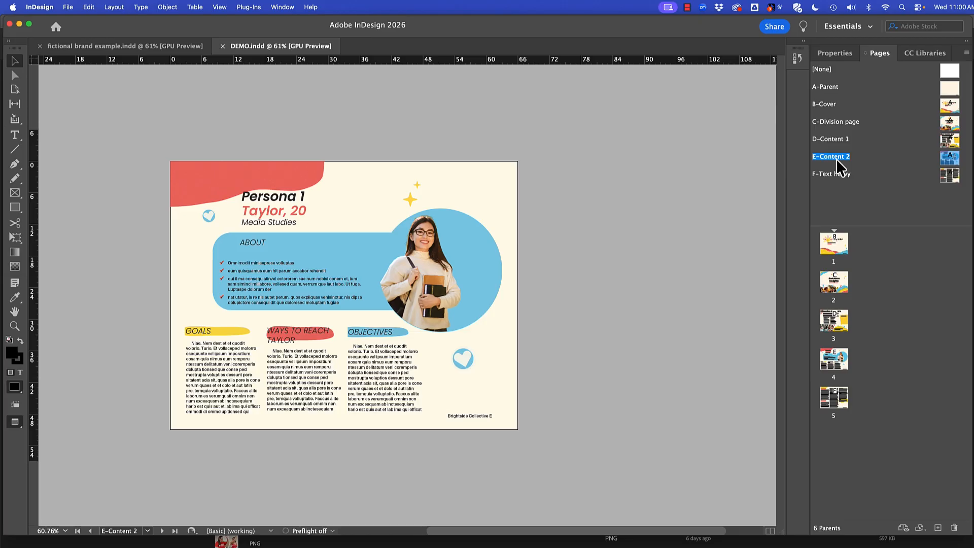
double_click(826, 175)
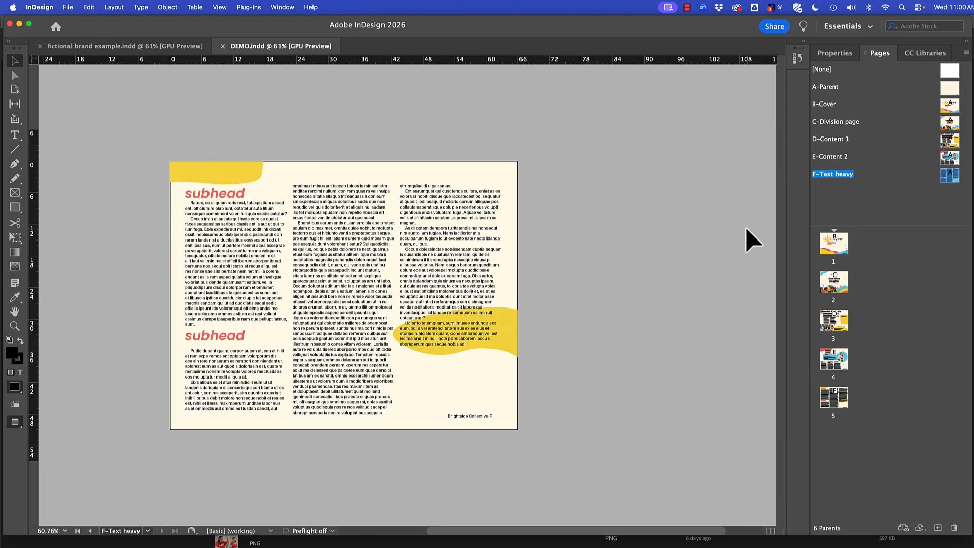
double_click(832, 157)
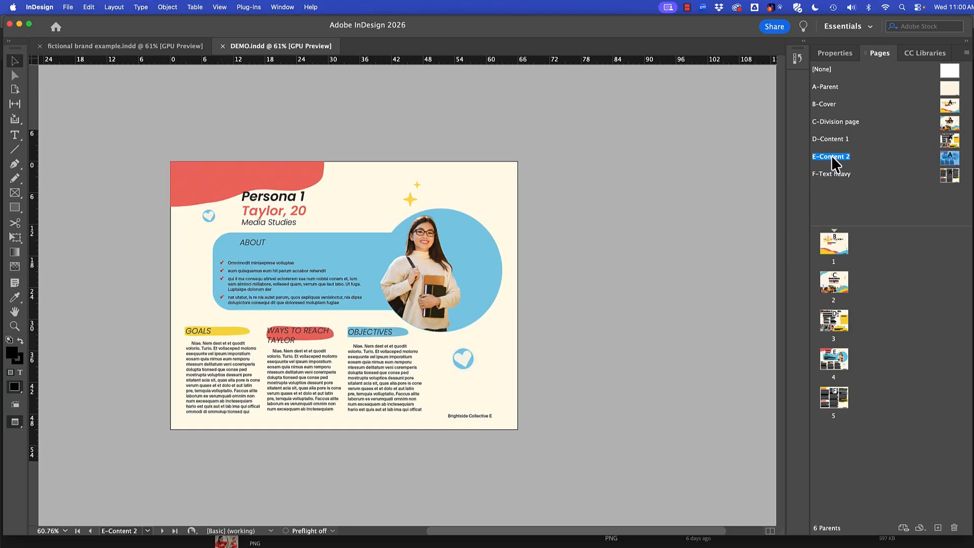
double_click(831, 139)
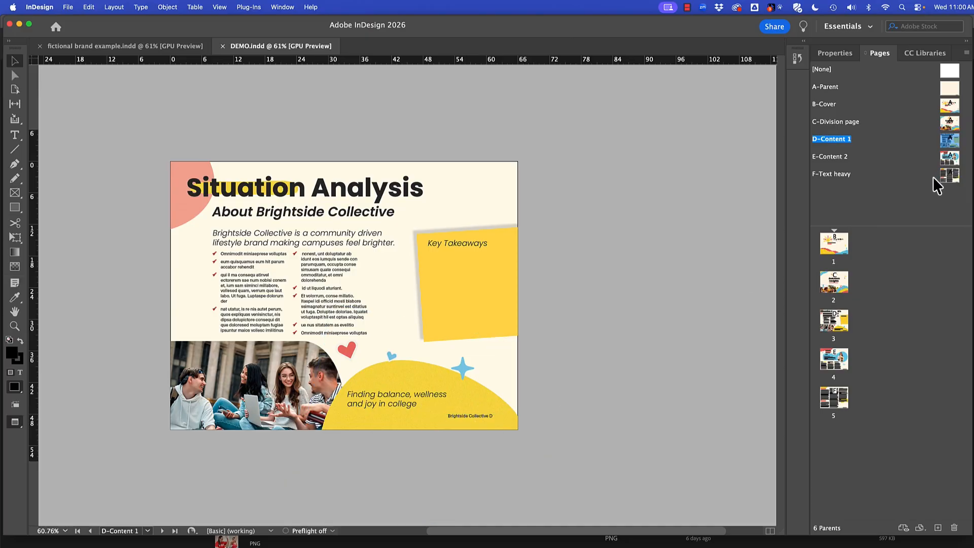
On the F-Text heavy parent, move the yellow wave shape behind the third text column down toward the footer
double_click(950, 177)
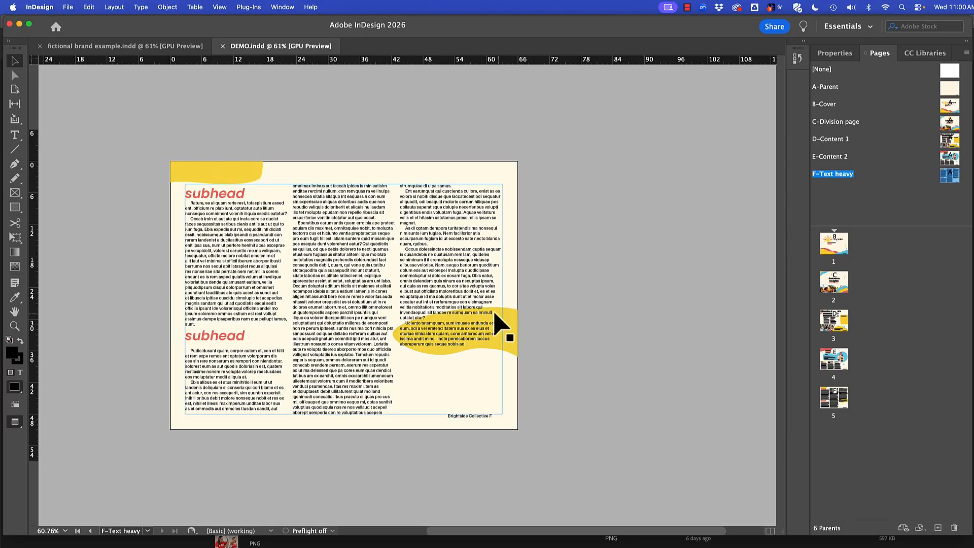
click(510, 315)
mouse_move(508, 346)
mouse_down()
mouse_move(506, 413)
mouse_move(507, 338)
mouse_up()
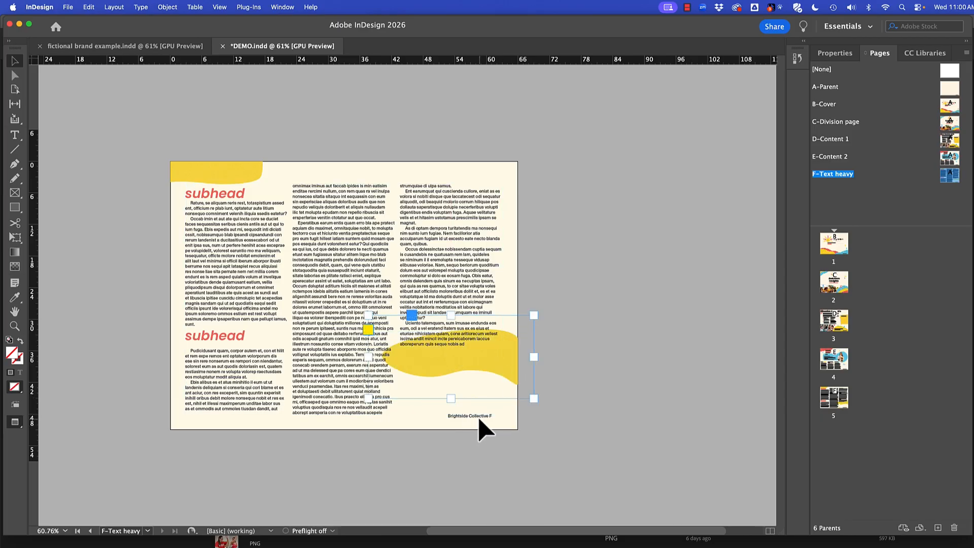
Bring the footer text frame on the F-Text heavy parent to the front of the stacking order
click(477, 423)
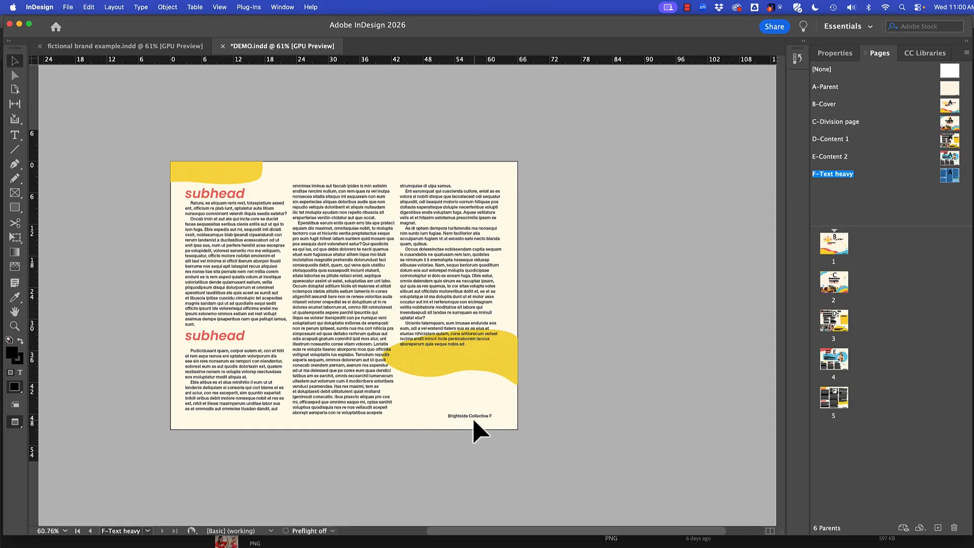
click(485, 419)
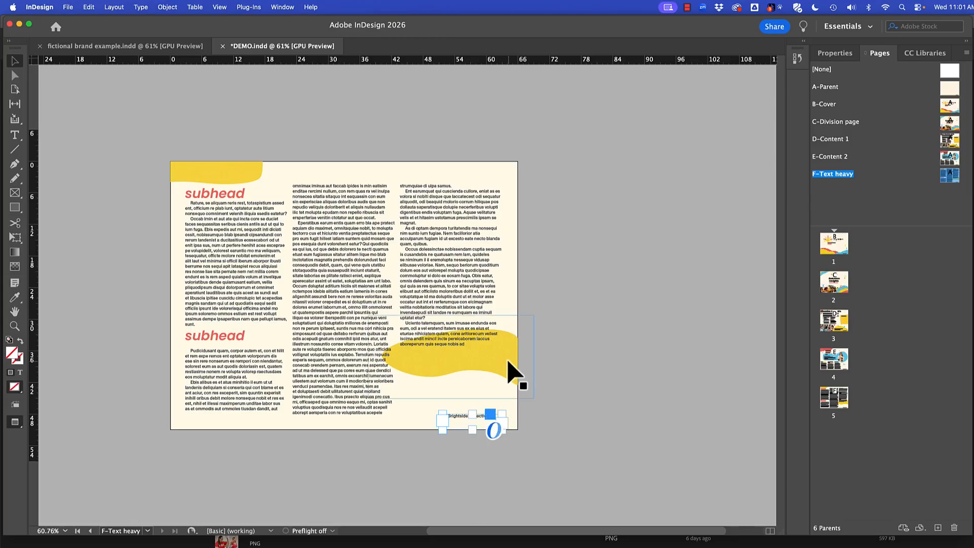
click(166, 7)
mouse_move(259, 47)
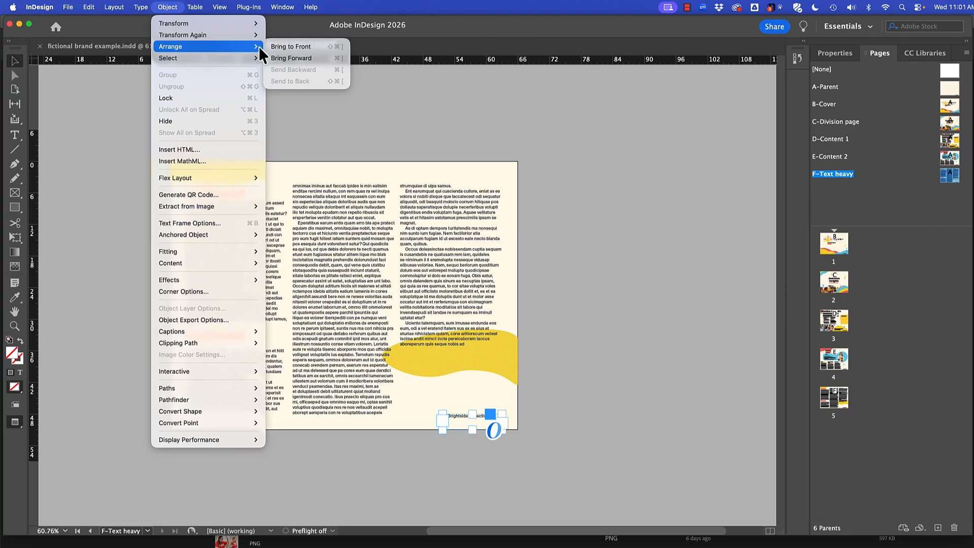
click(288, 46)
click(575, 248)
Move the lower yellow wave on the F-Text heavy parent down behind the footer so it fills the page corner
click(513, 376)
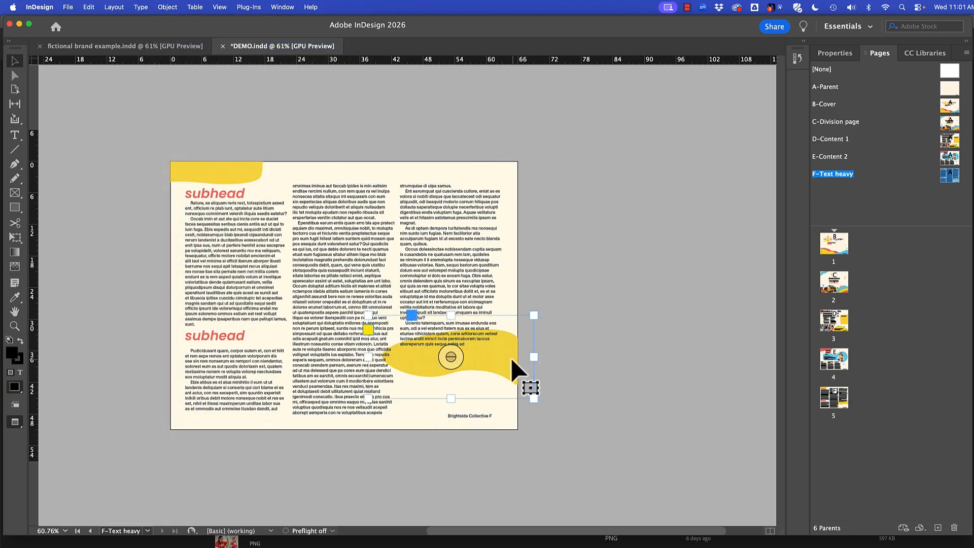
drag(514, 376, 514, 408)
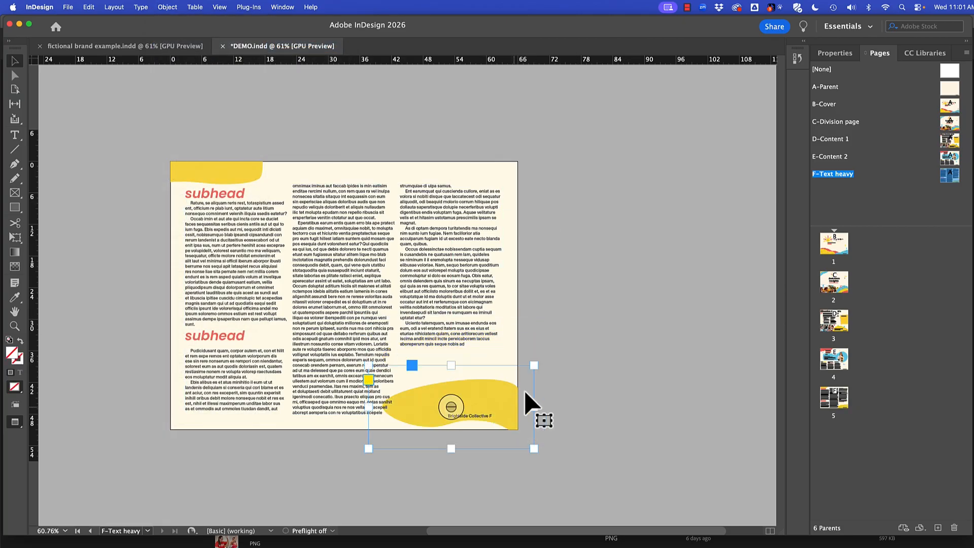
click(594, 329)
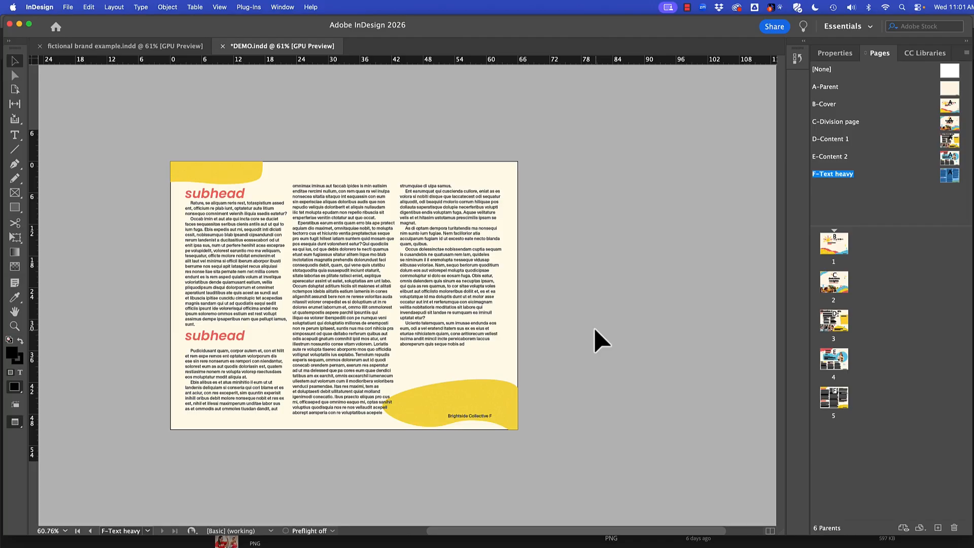
click(517, 413)
drag(517, 412, 509, 423)
click(559, 311)
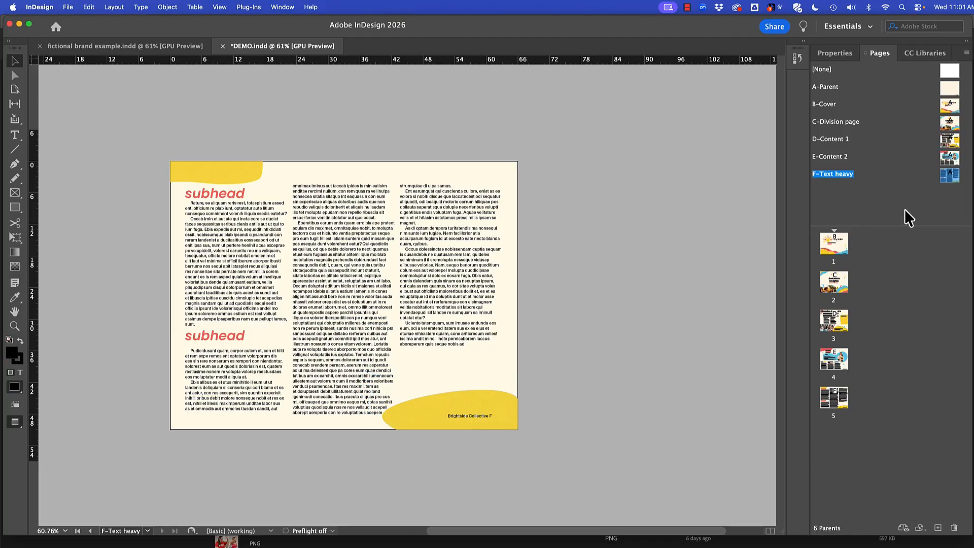
Override all parent page items on document page 3 and duplicate its spread
double_click(835, 320)
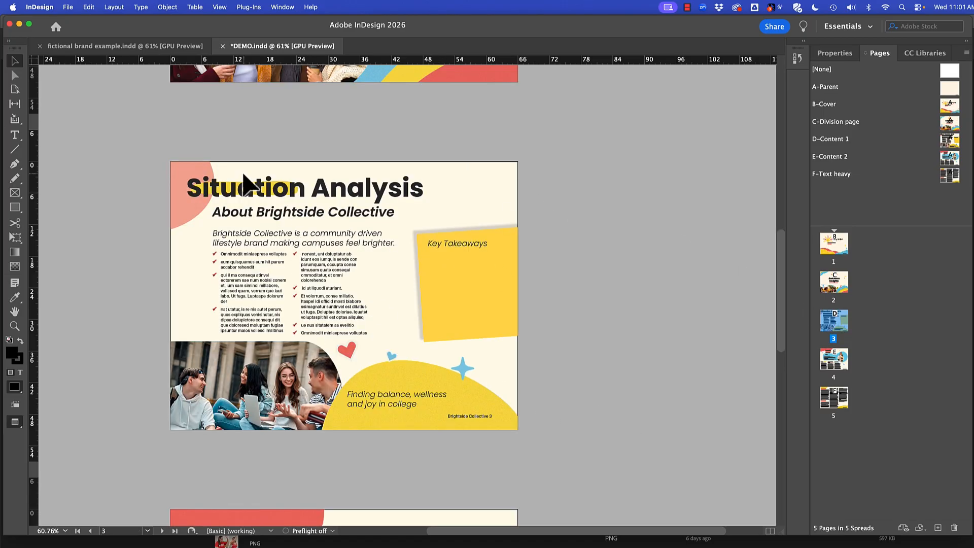
click(482, 283)
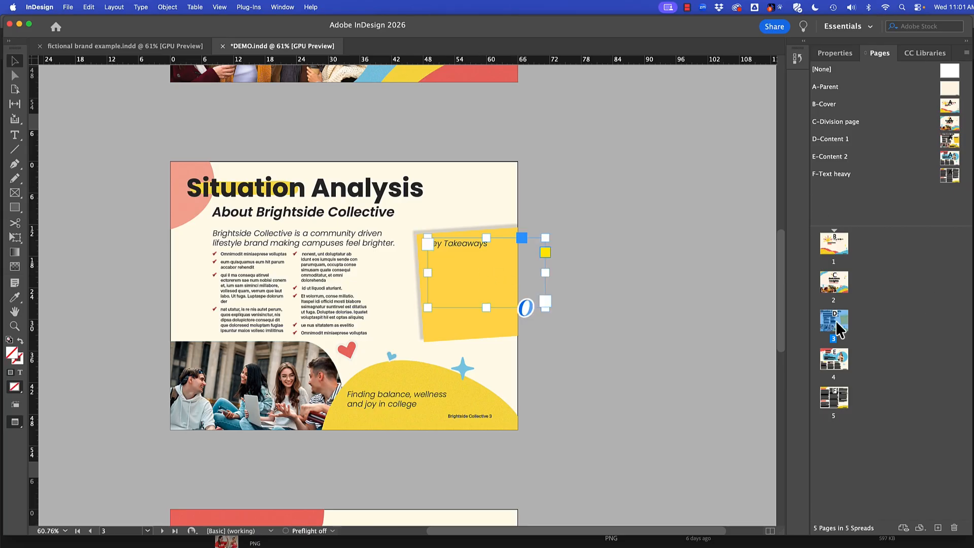
click(681, 322)
right_click(843, 323)
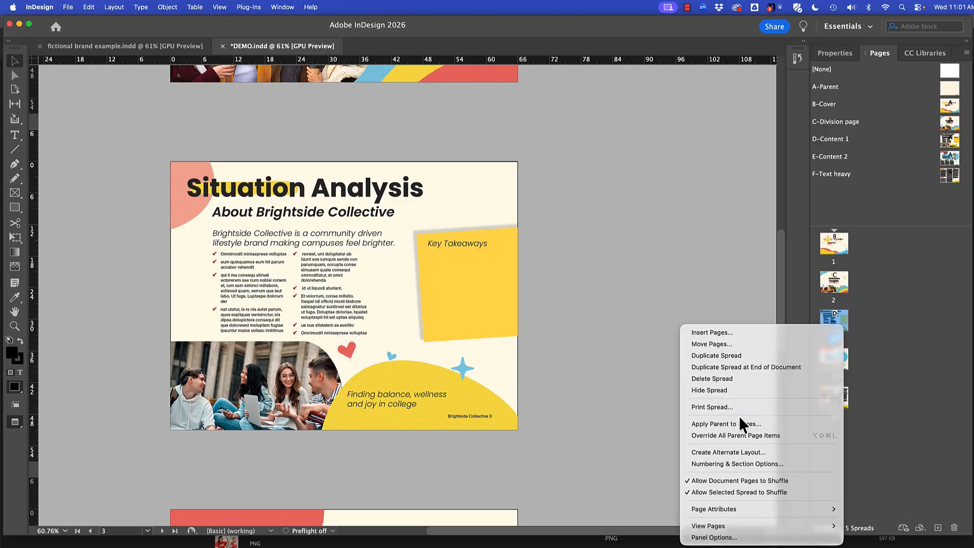
click(740, 435)
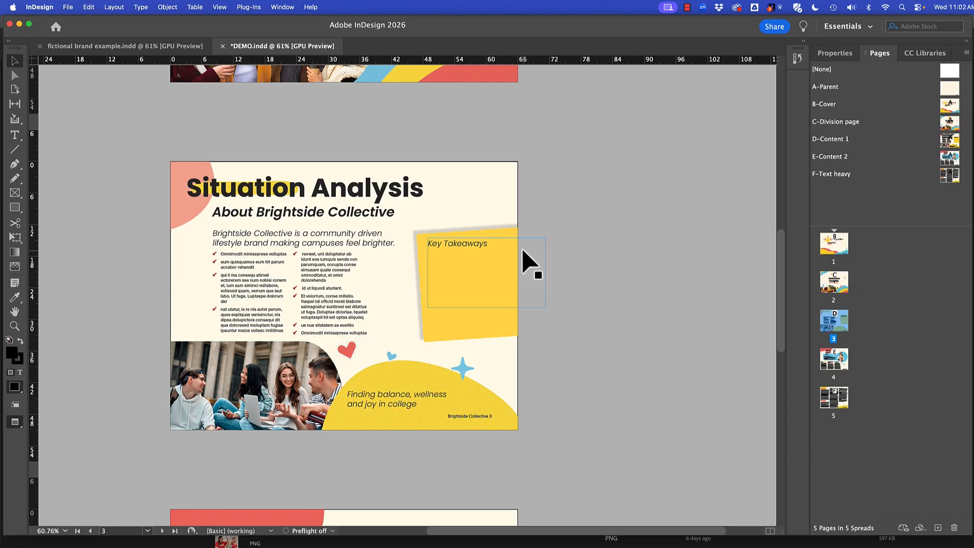
right_click(838, 326)
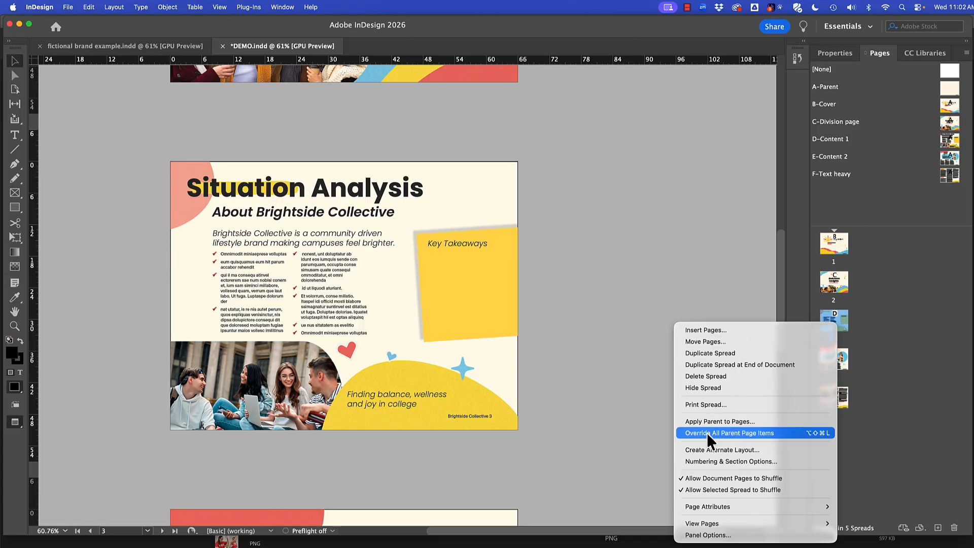
click(709, 353)
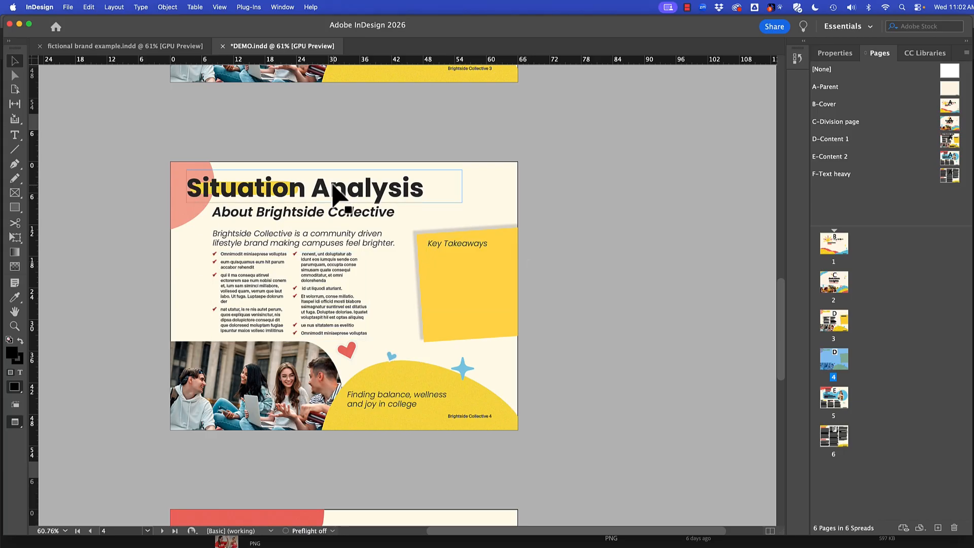
Lock the full-page cream background on the duplicated page 4
click(361, 190)
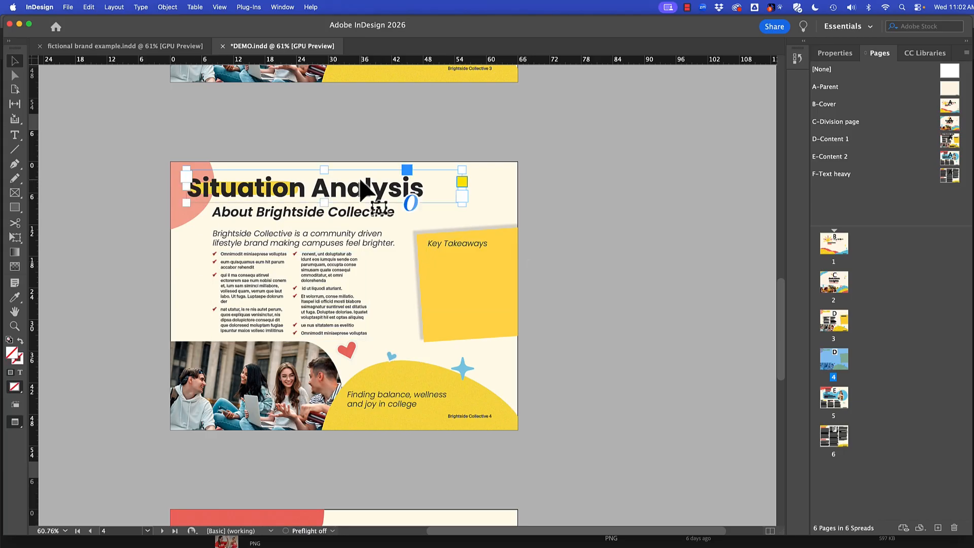
click(251, 150)
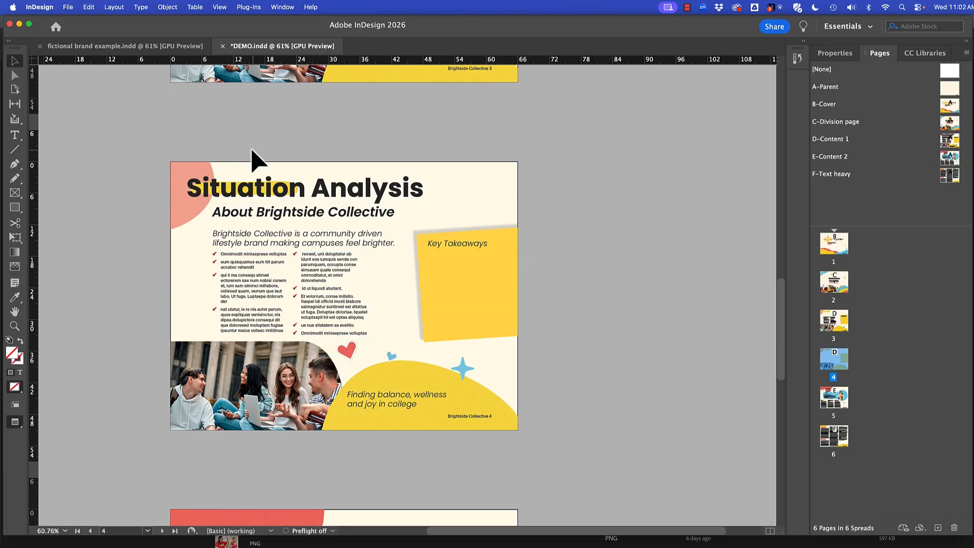
click(276, 192)
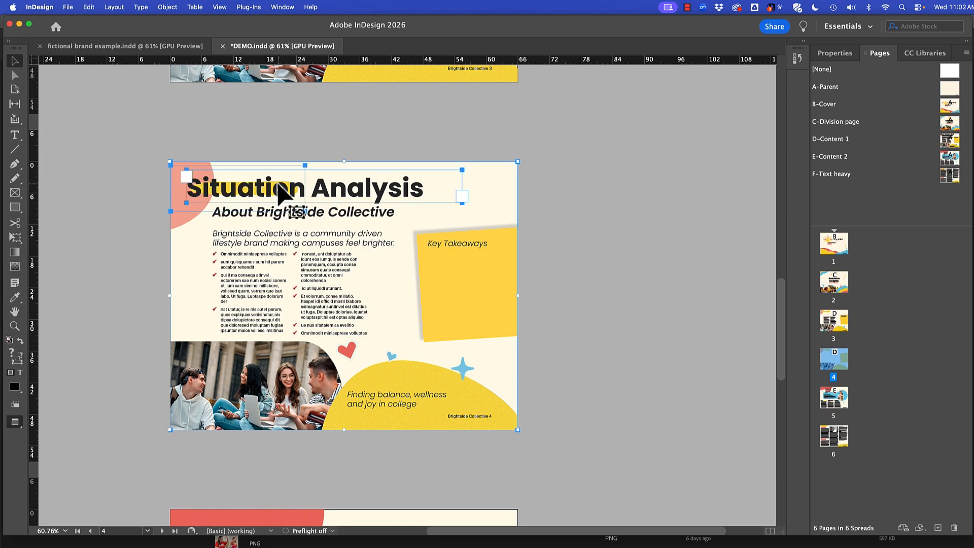
click(461, 143)
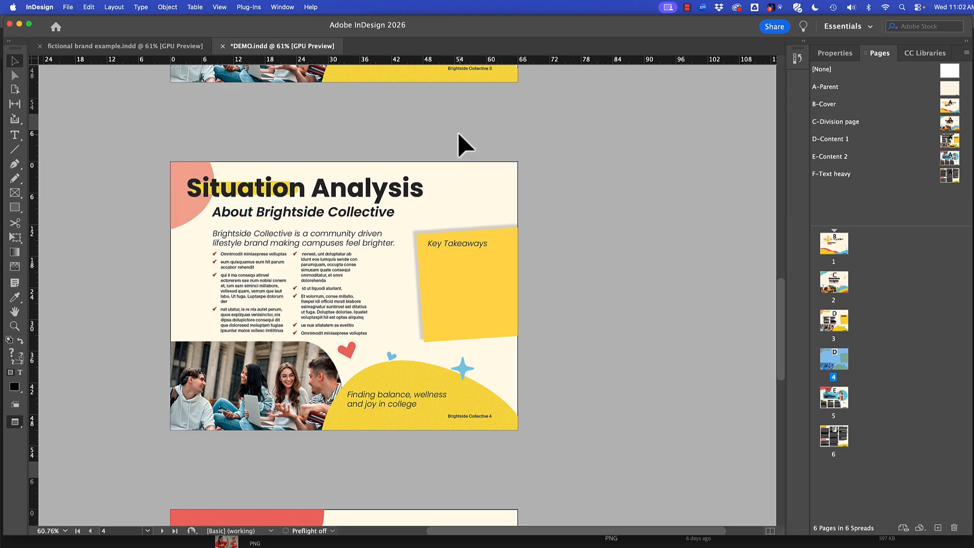
click(497, 173)
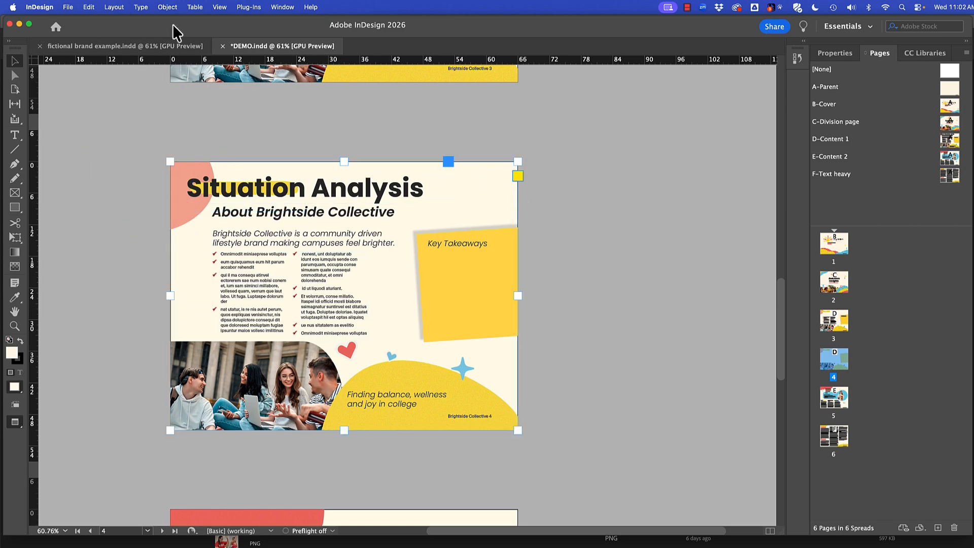
click(167, 7)
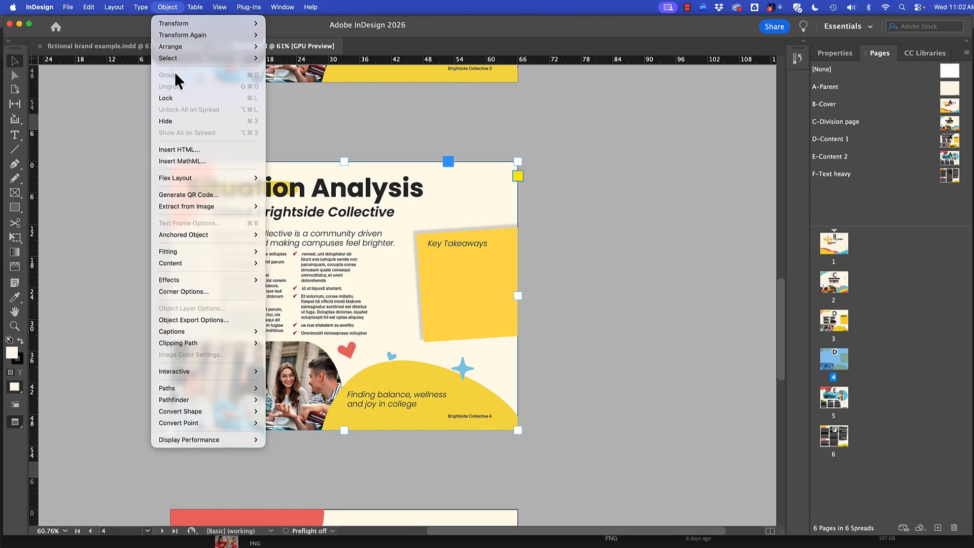
click(168, 98)
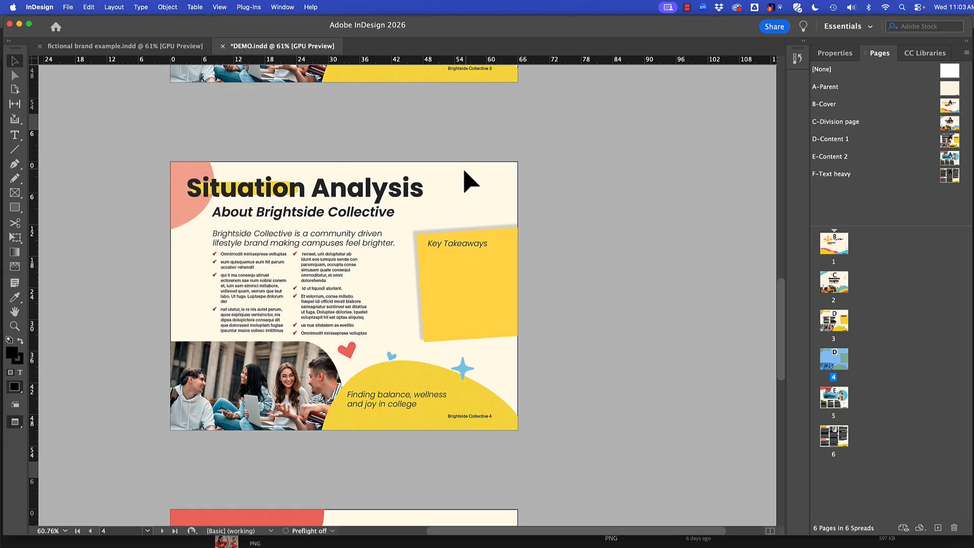
Move the Situation Analysis title, its yellow highlight and the About Brightside Collective subhead off page 4 onto the pasteboard
click(413, 191)
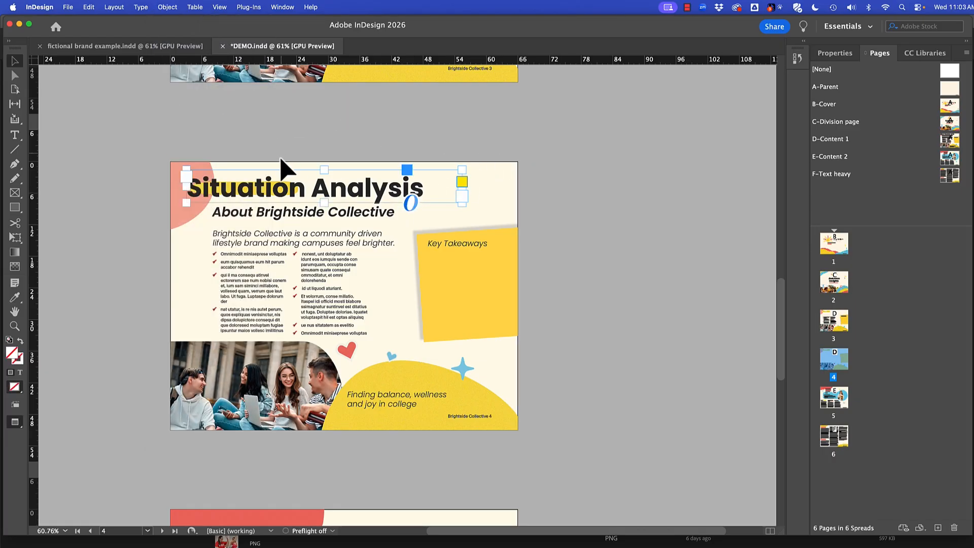
shift+click(313, 212)
drag(470, 209, 645, 218)
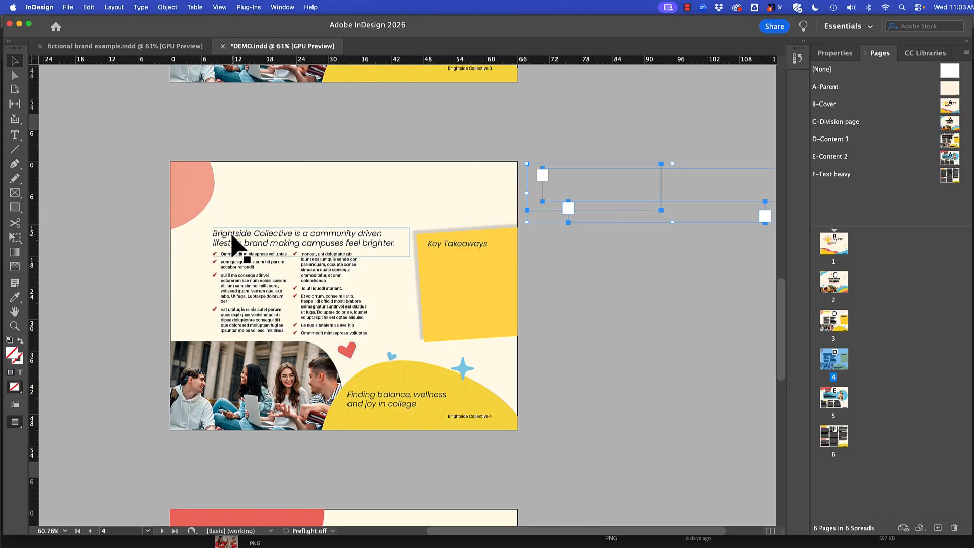
Remove the bullets from all the text in page 4's two-column body frame
click(256, 279)
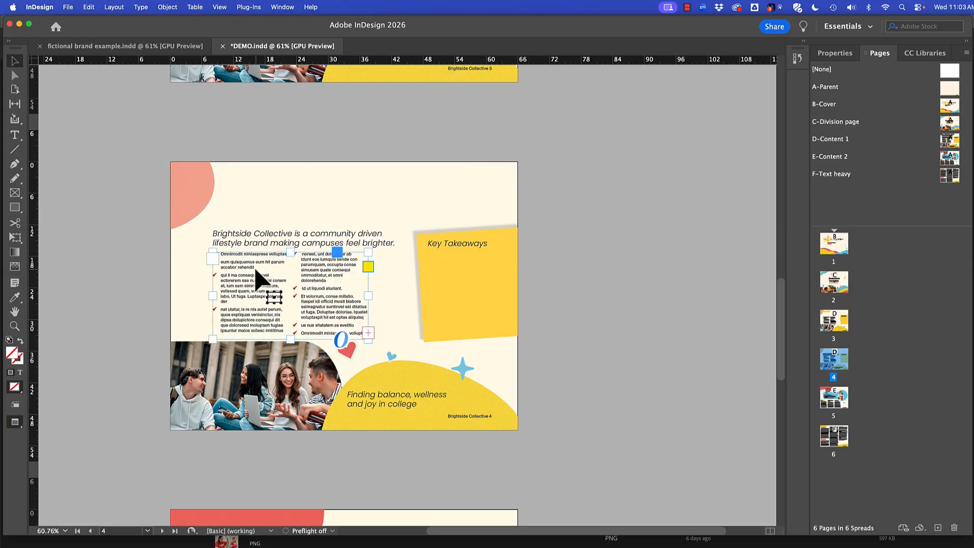
double_click(256, 279)
key(super+a)
click(835, 54)
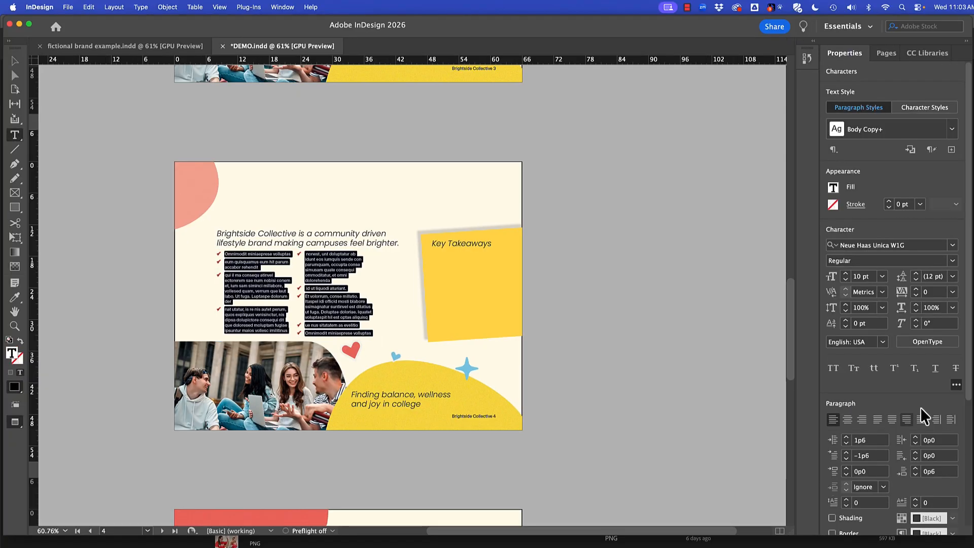
scroll(966, 334, down, 5)
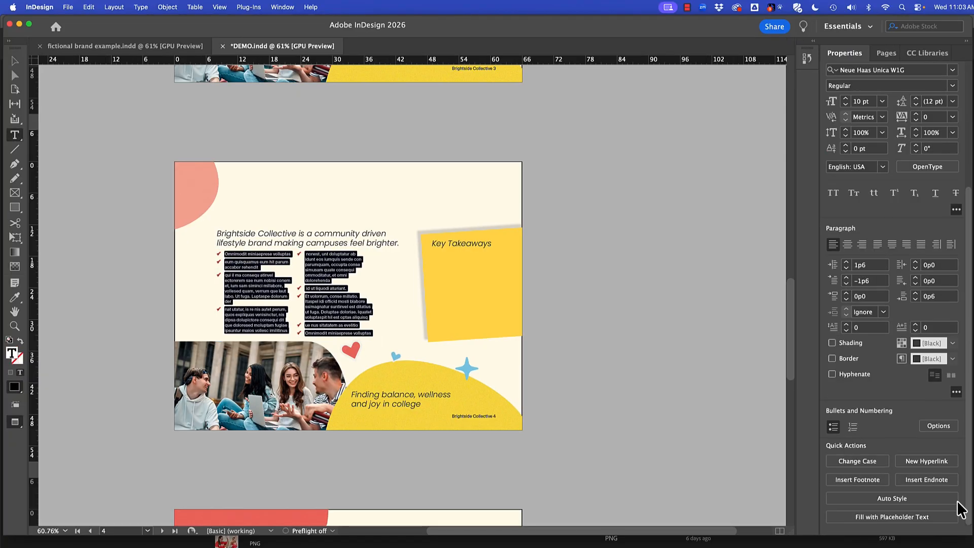
click(831, 424)
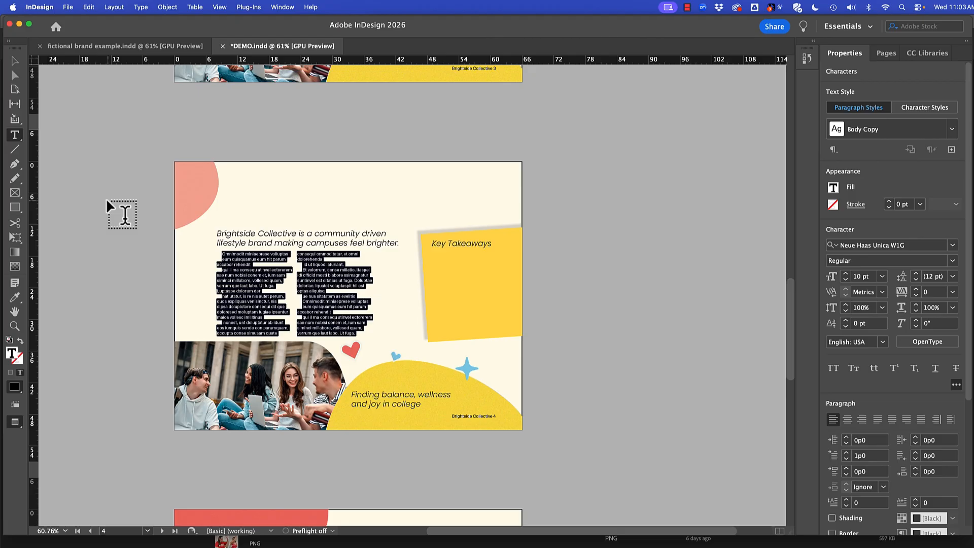
key(Escape)
With guides and frame edges shown, delete page 4's italic intro text and place the About Brightside Collective subhead at the top margin
key(w)
click(384, 244)
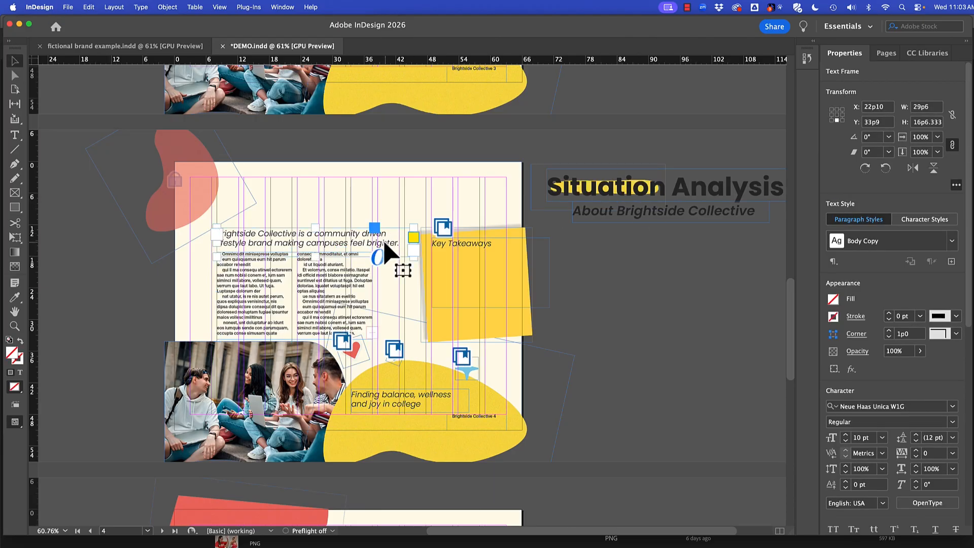
key(Delete)
click(631, 215)
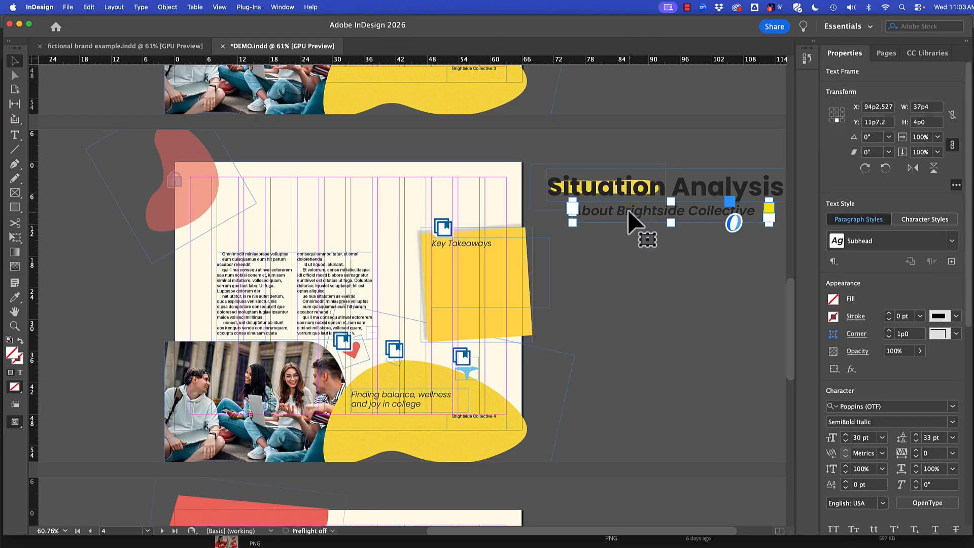
drag(631, 215, 274, 194)
Move the body text frame up beneath the subhead and the yellow Key Takeaways note off page 4 onto the pasteboard
double_click(312, 258)
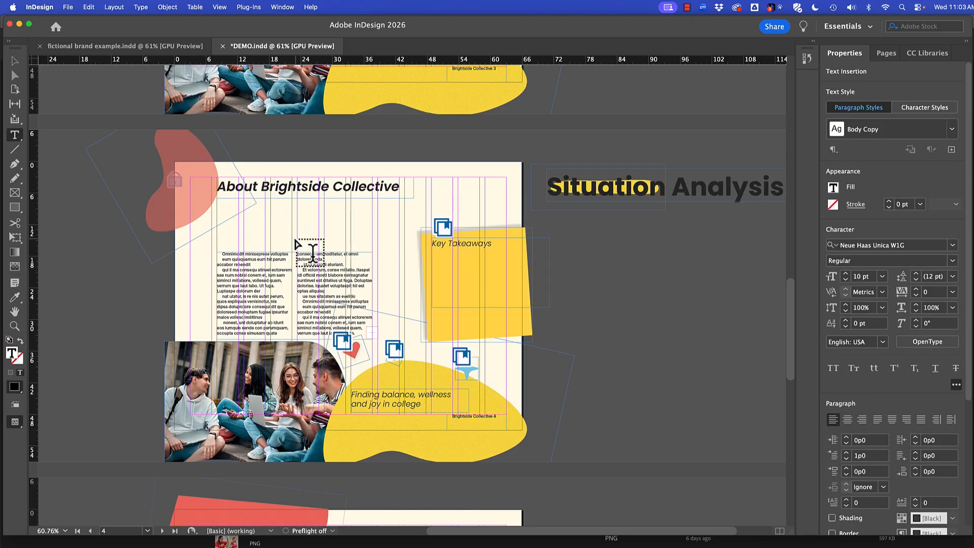
key(Escape)
drag(269, 281, 269, 240)
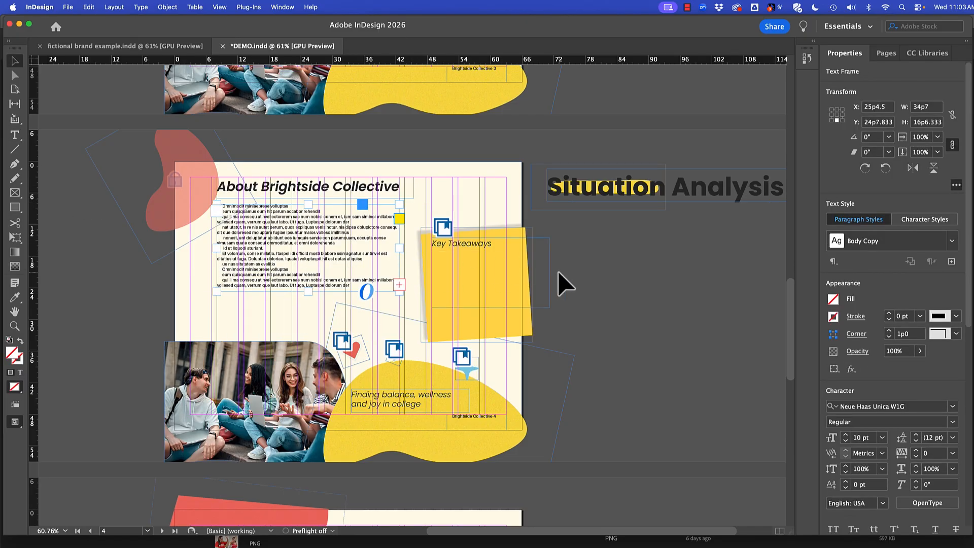
drag(506, 272, 682, 291)
Enlarge the body text frame to about 49p10 wide by 21p6 high and set it to 2 columns
click(398, 252)
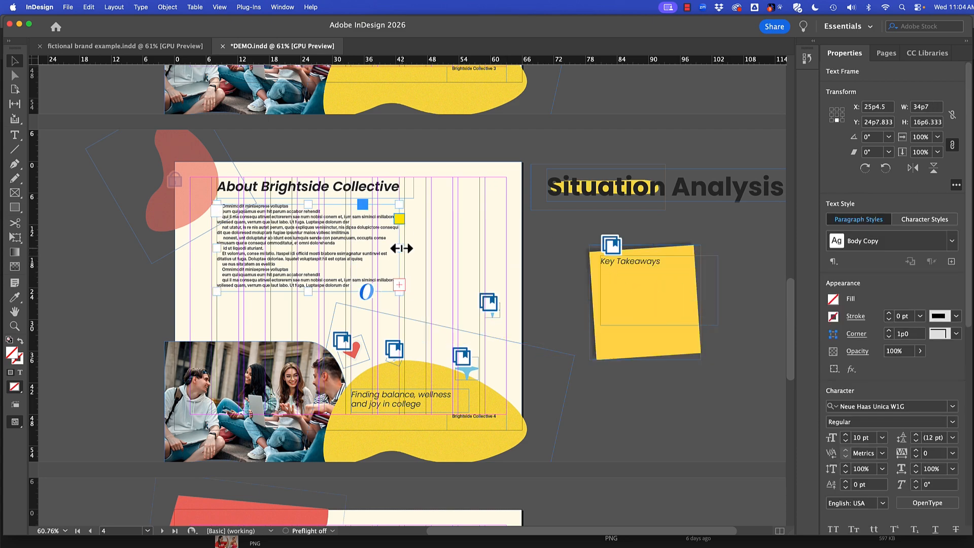
drag(401, 248, 480, 246)
drag(347, 290, 346, 318)
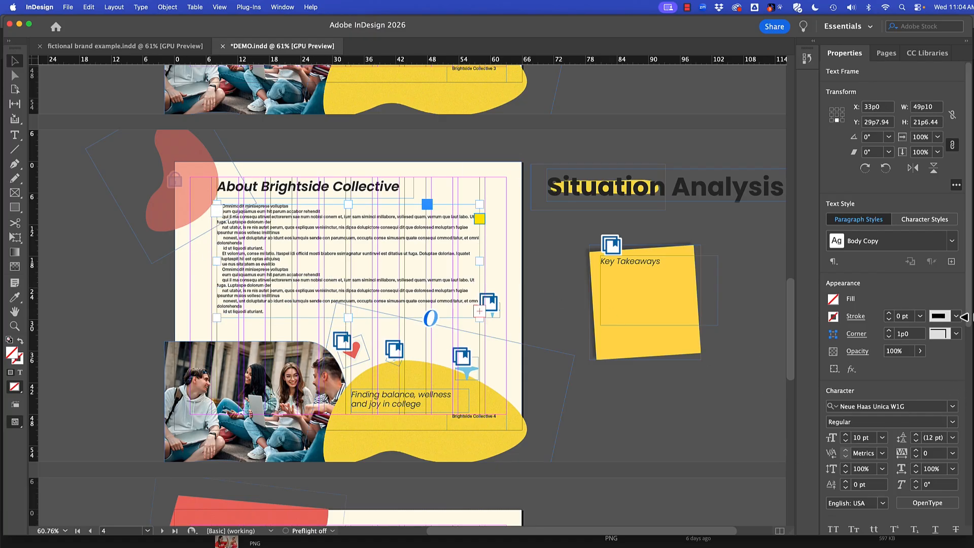
drag(963, 316, 959, 469)
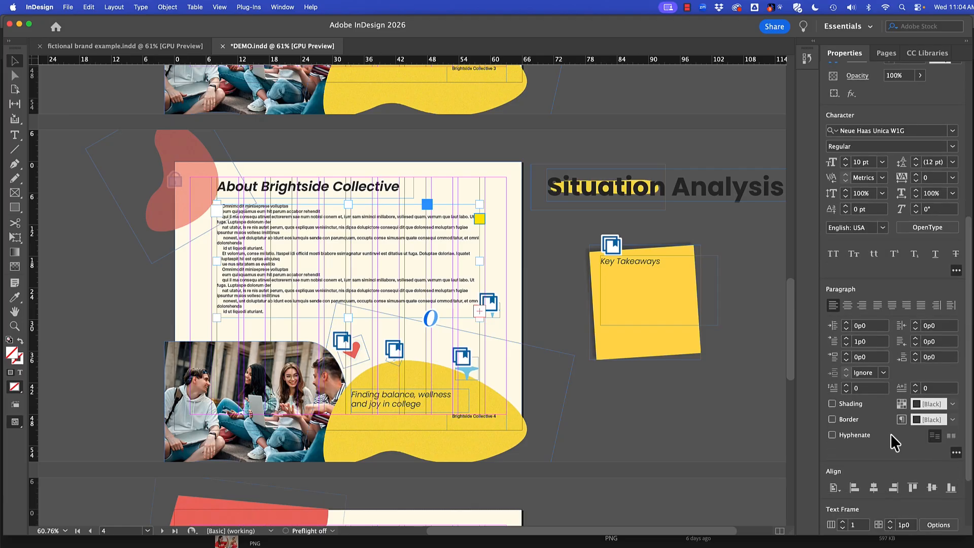
click(841, 521)
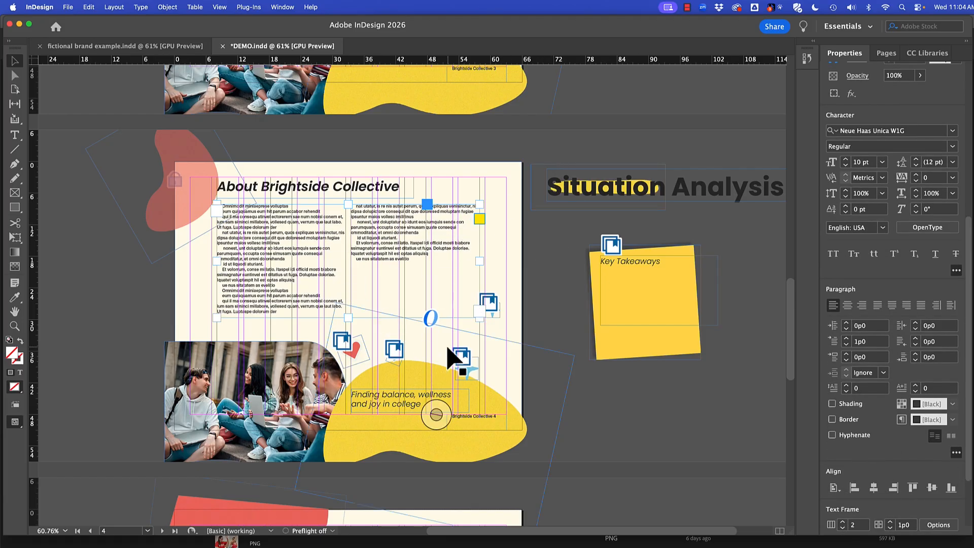
Move page 4's group photo up to just beneath the body text, and shift the yellow shape and its italic tagline to the right
click(234, 381)
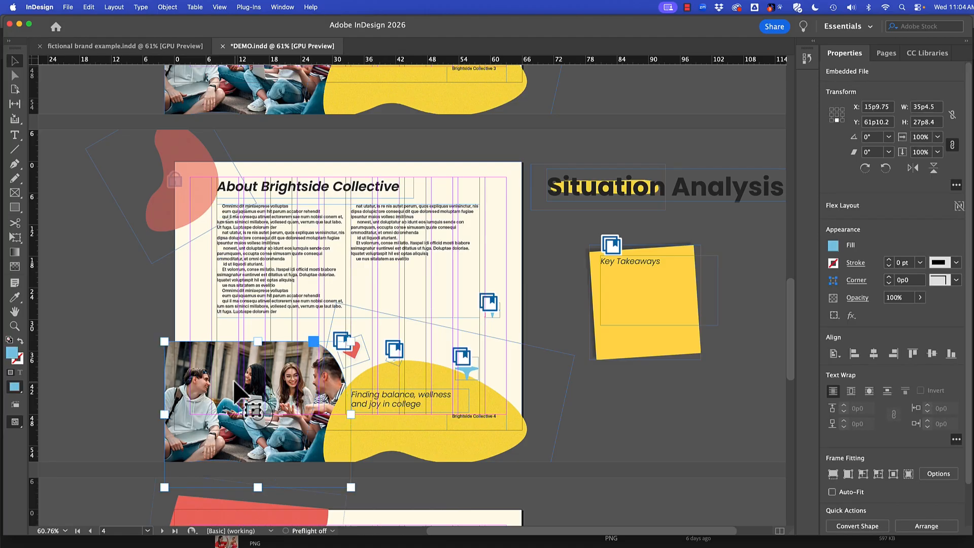
key(w)
drag(234, 382, 278, 354)
key(w)
drag(516, 426, 524, 426)
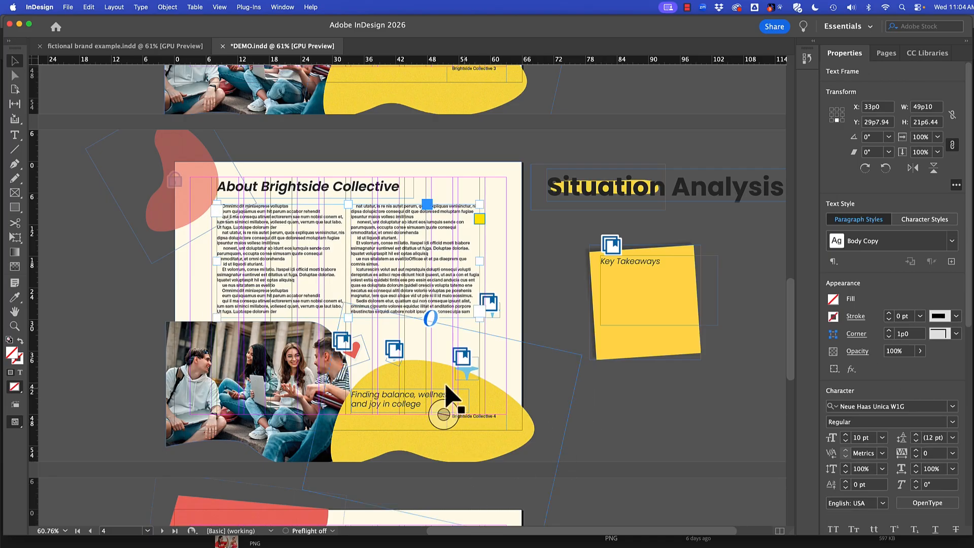
drag(431, 396, 468, 401)
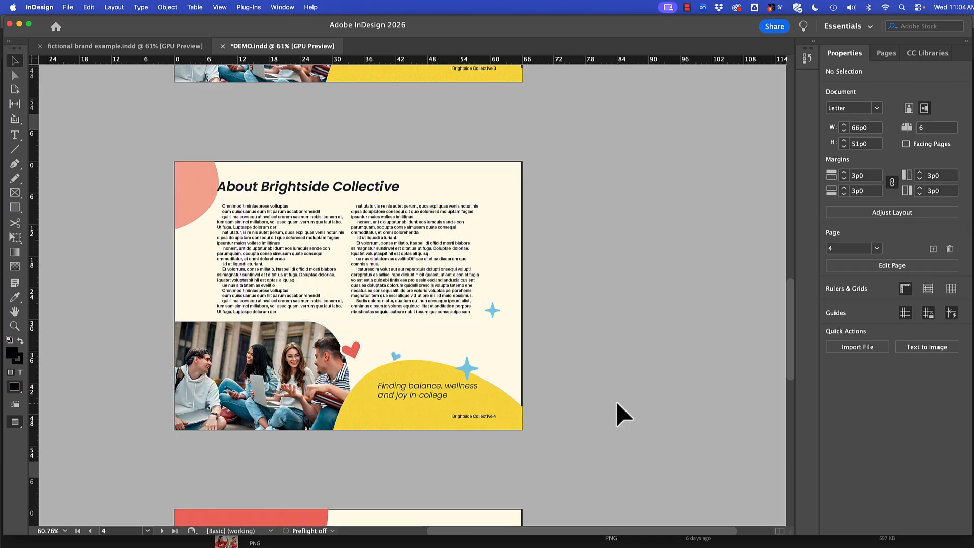
Save the customized page 4 layout as a new parent page
scroll(605, 299, up, 5)
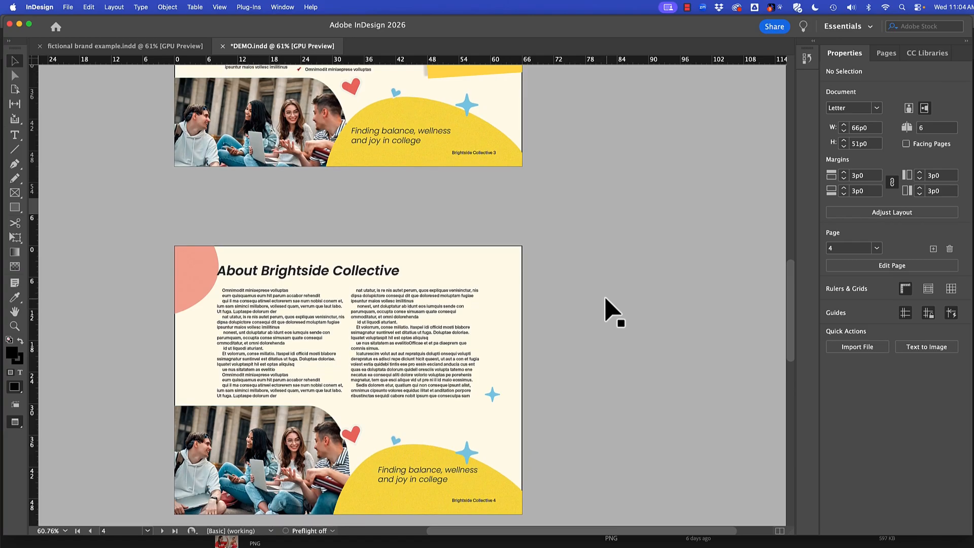
scroll(612, 310, up, 2)
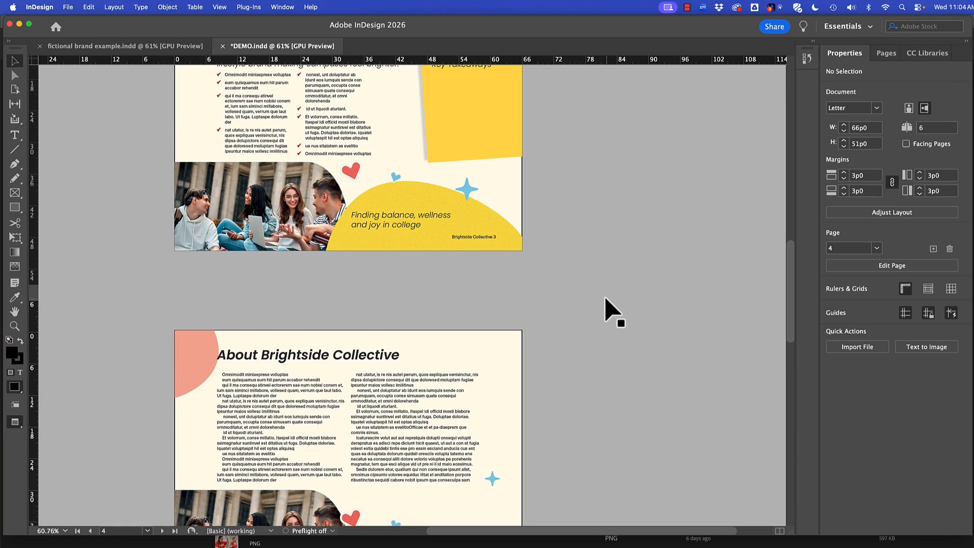
scroll(609, 310, down, 3)
scroll(626, 261, up, 2)
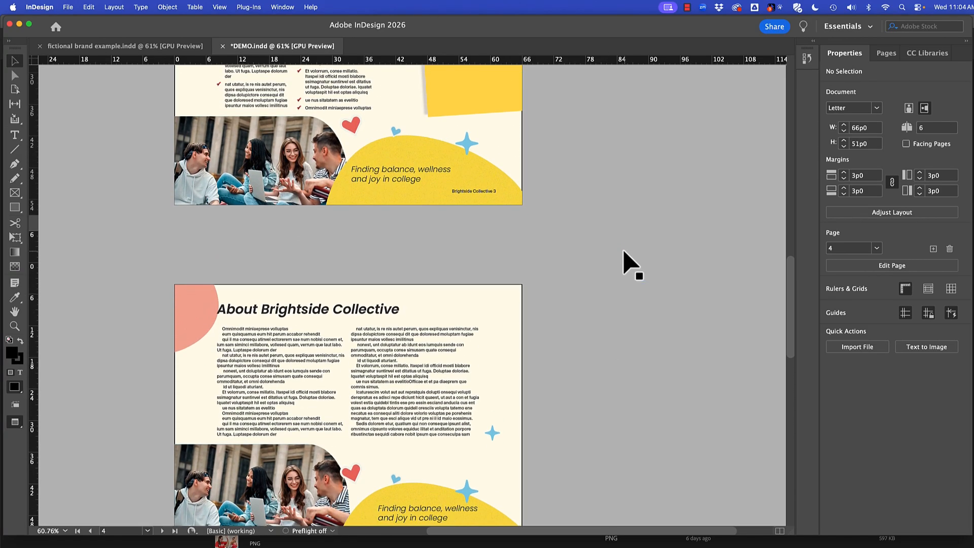
scroll(625, 261, down, 5)
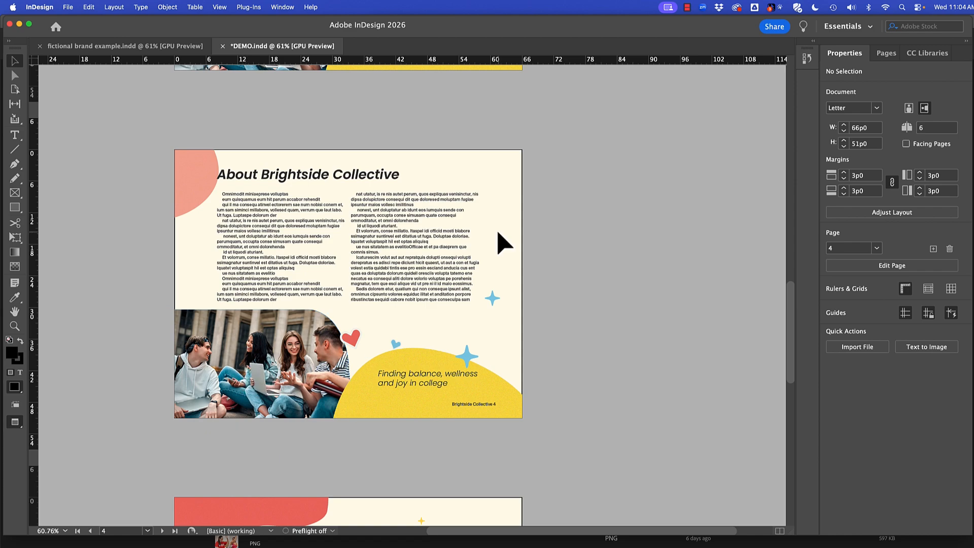
click(882, 53)
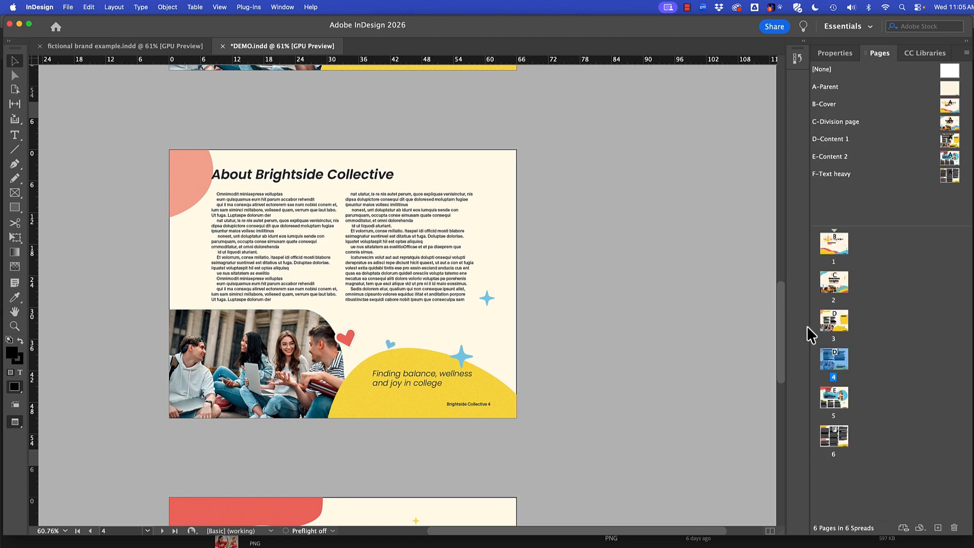
click(966, 54)
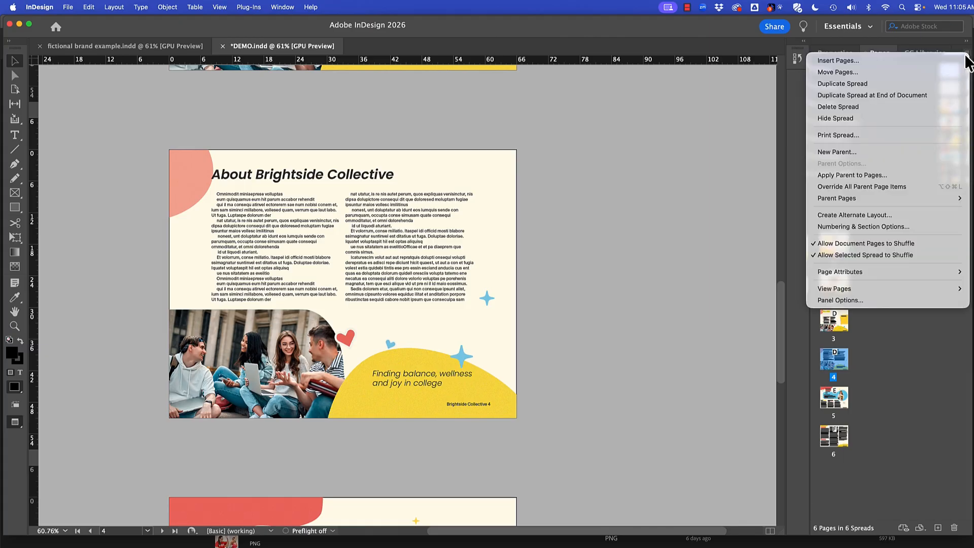
mouse_move(855, 198)
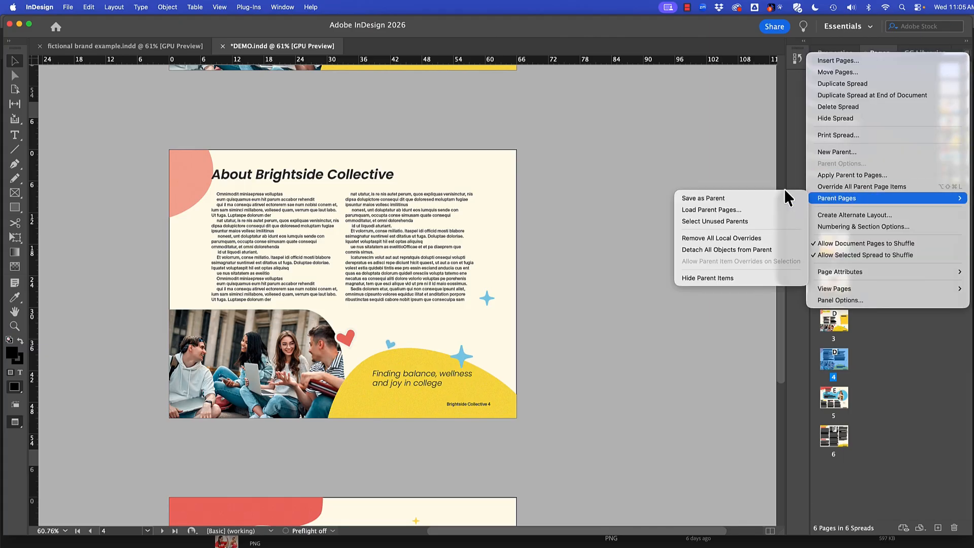
click(768, 197)
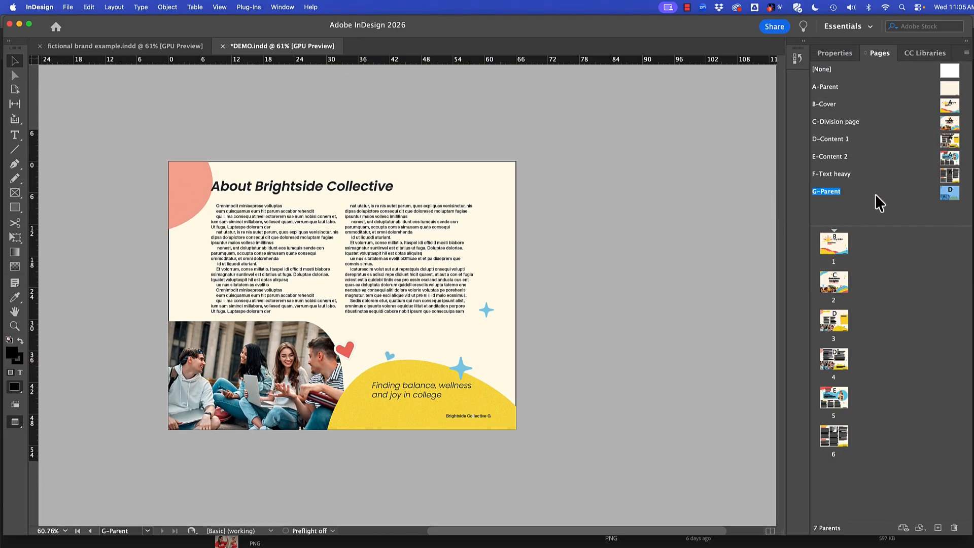
Rename the new G parent as Content 1 a and place it directly below D-Content 1 in the parent list
right_click(836, 195)
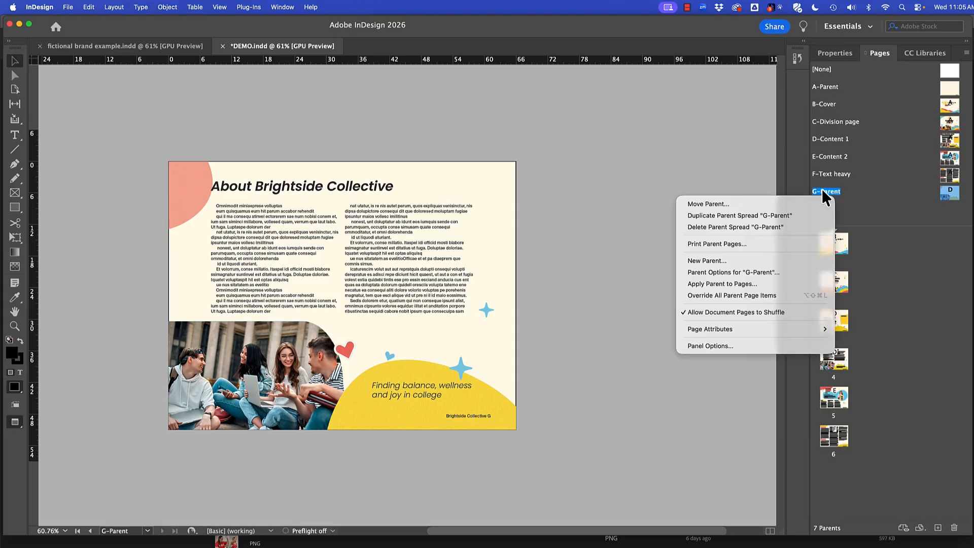
click(708, 274)
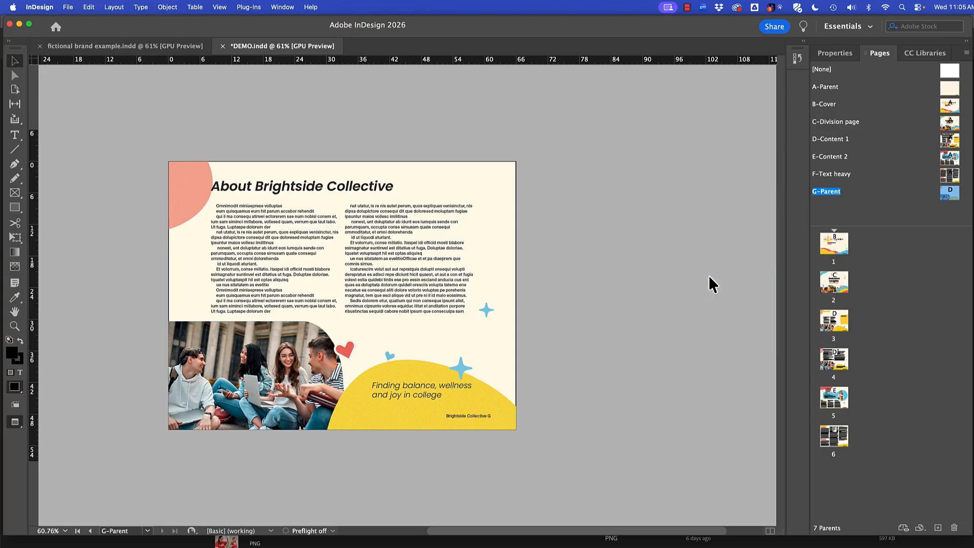
key(Tab)
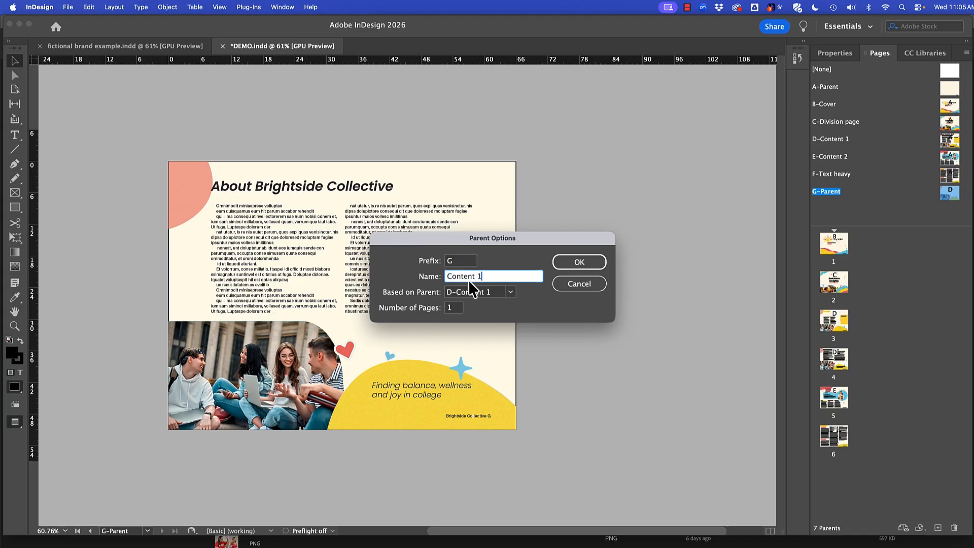
click(576, 266)
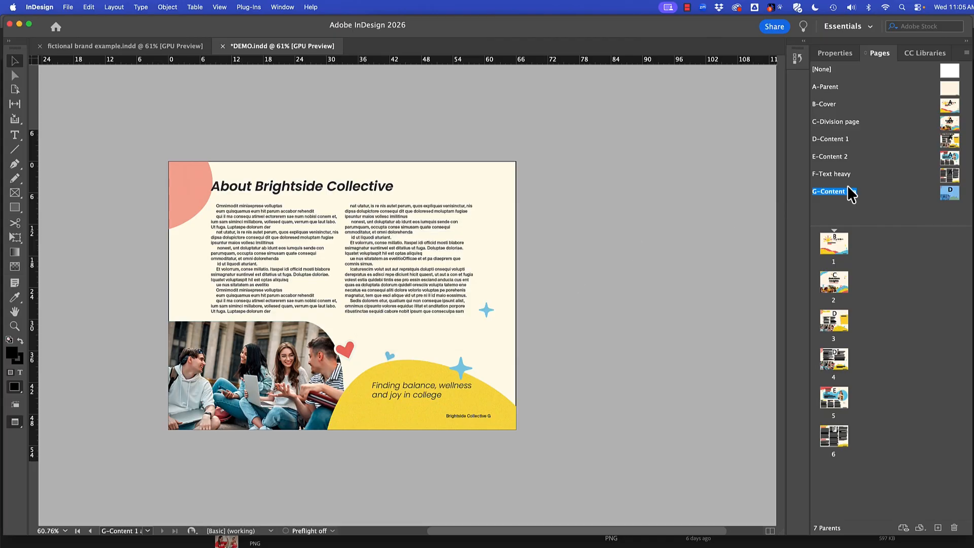
drag(841, 194, 834, 149)
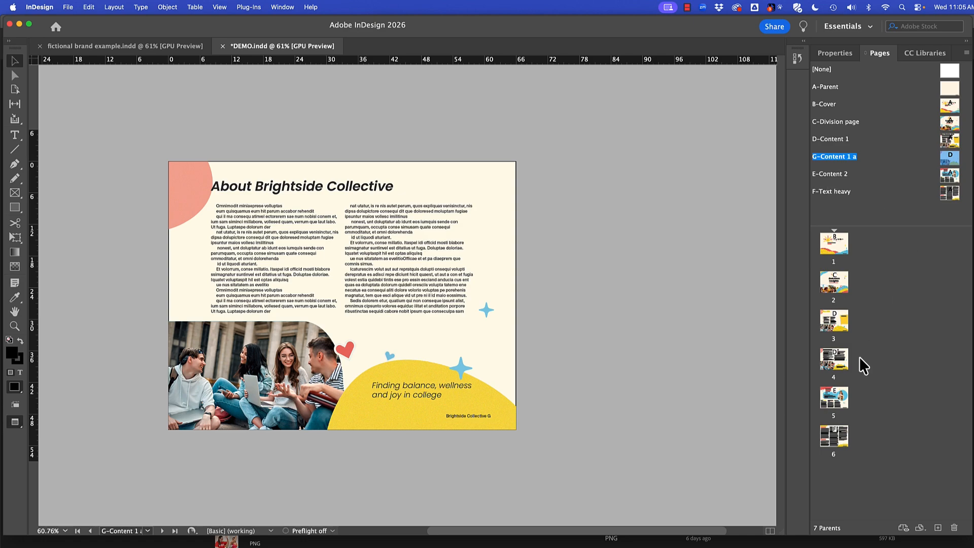
Review document pages 5 and 6, and save the document
double_click(826, 391)
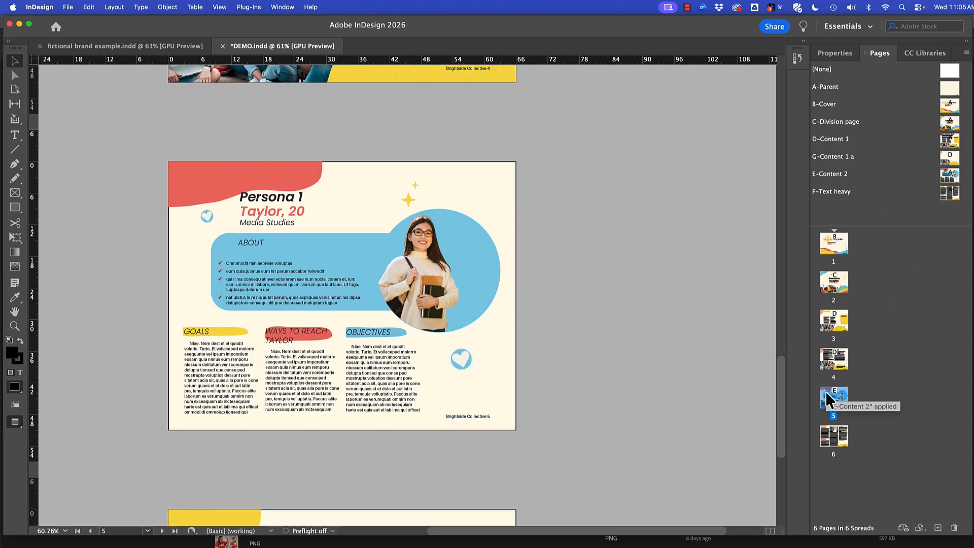
double_click(833, 434)
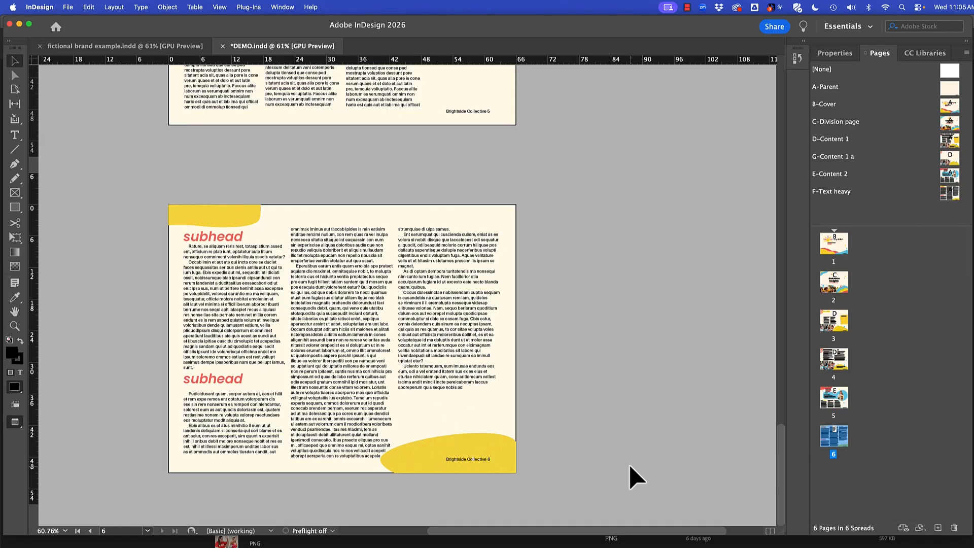
click(908, 356)
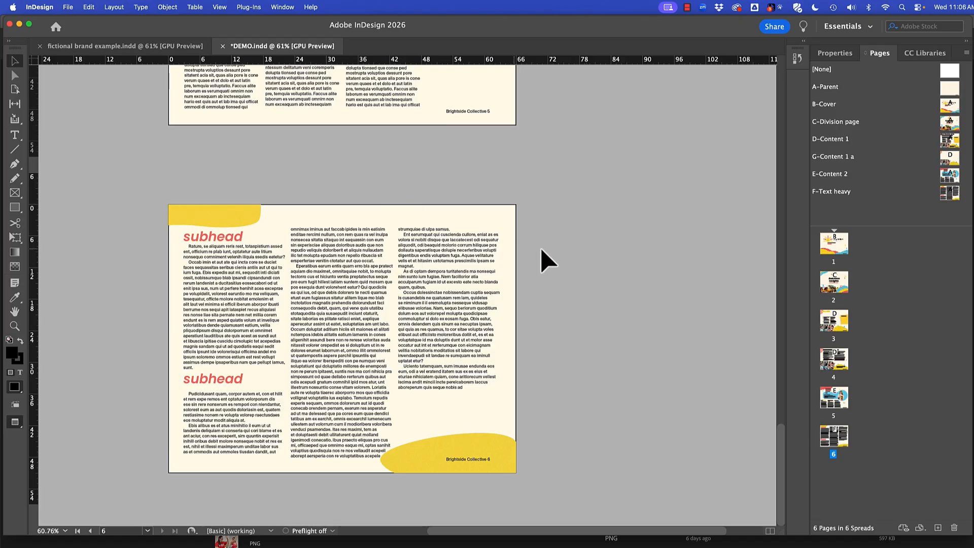
key(super+s)
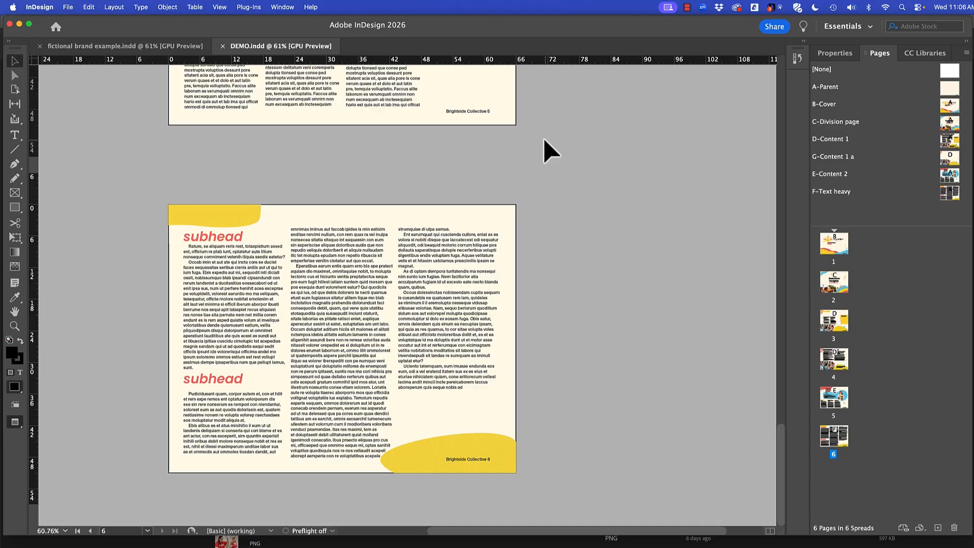